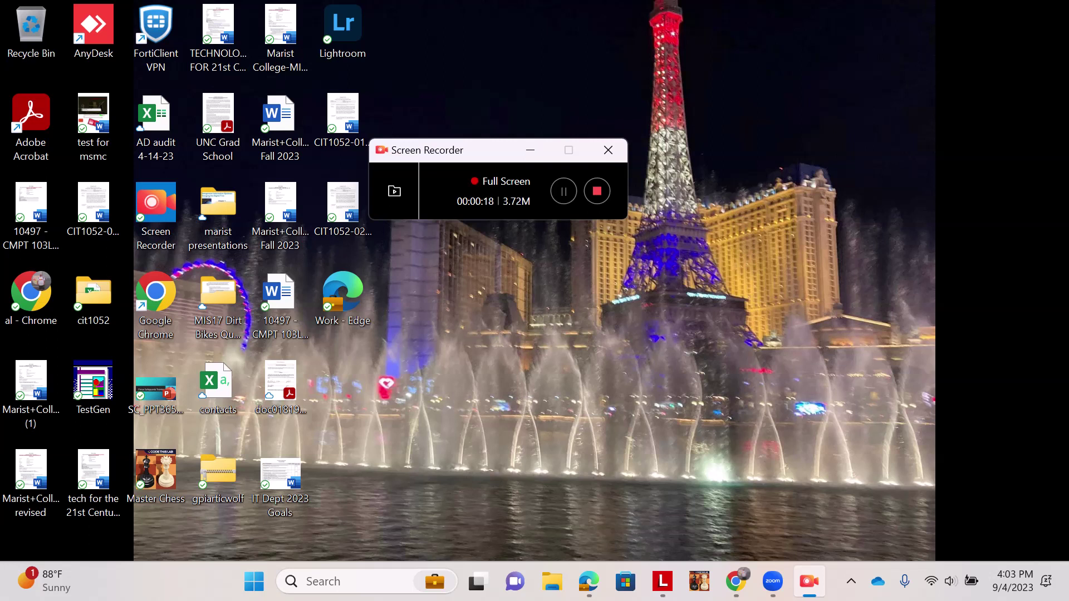
# Bring the Chrome window showing the Brightspace homepage to the front
pyautogui.click(730, 495)
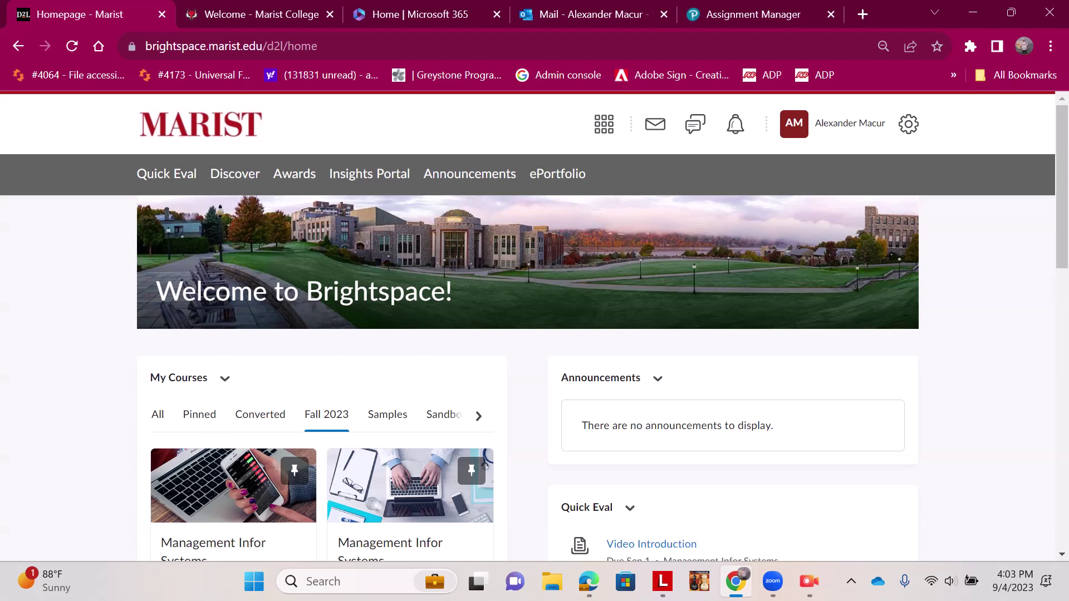
# Open the first Management Infor Systems course from the Fall 2023 course list
pyautogui.scroll(-3, 390, 378)
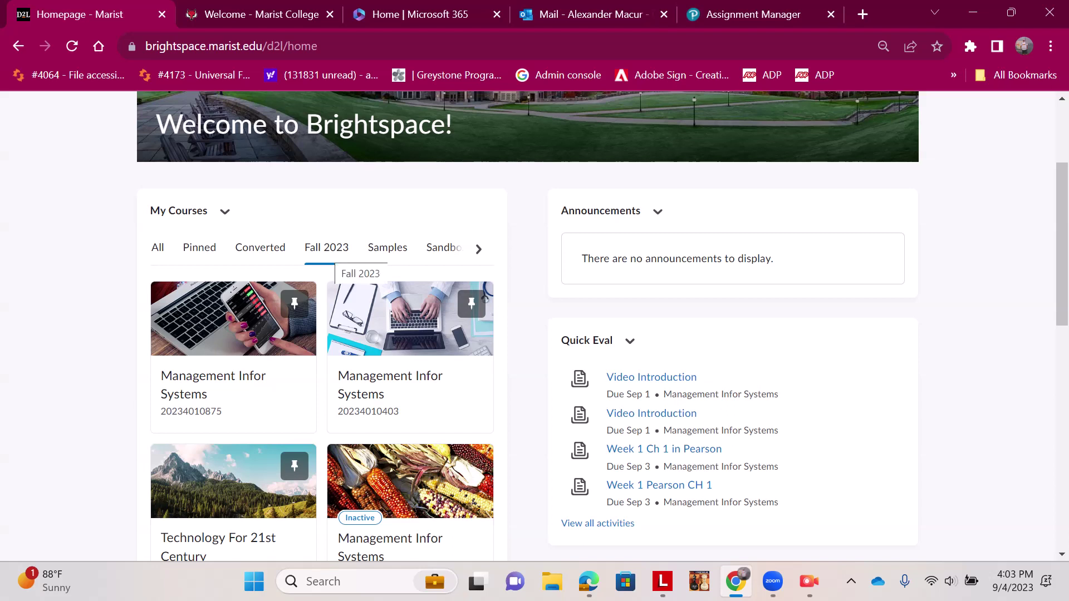
pyautogui.scroll(-2, 250, 278)
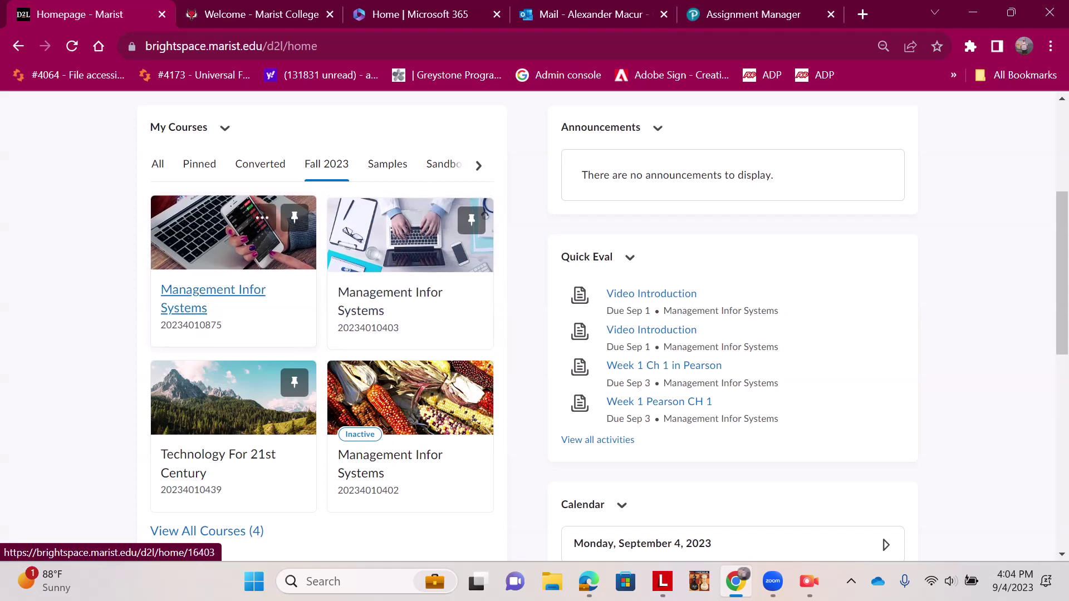
pyautogui.click(213, 291)
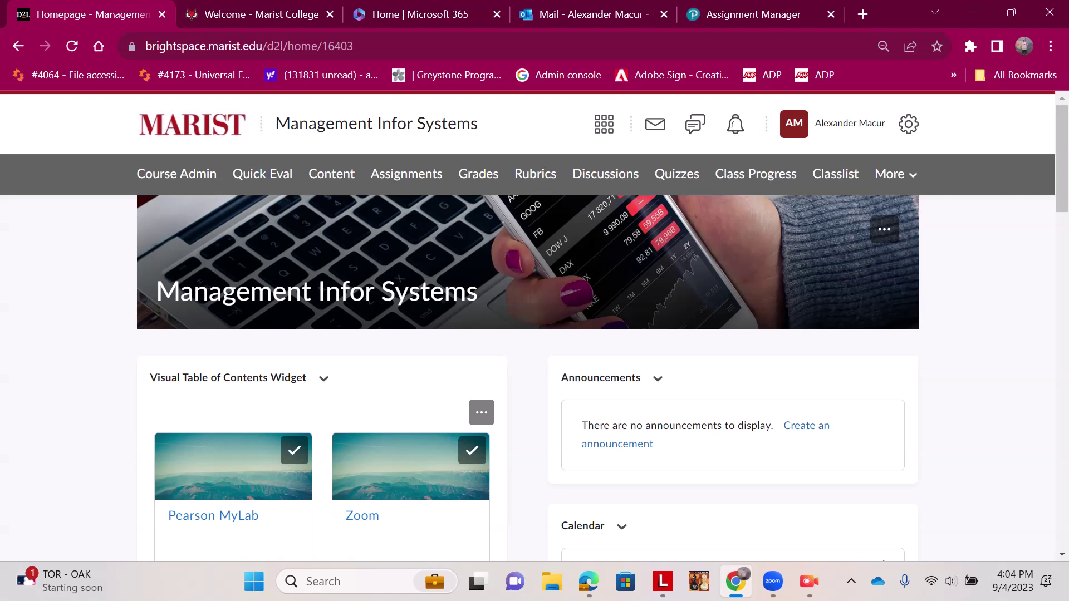
# Go to Content, open the CH 2 Presentation topic under Pearson Powerpoints, and show its actions menu
pyautogui.click(332, 173)
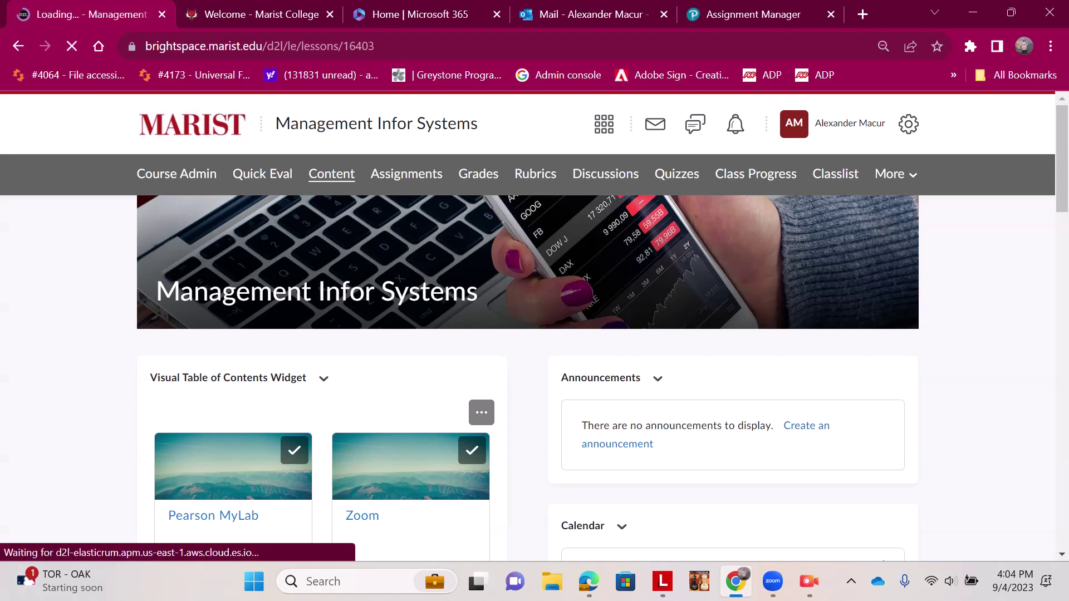
pyautogui.scroll(-1, 222, 404)
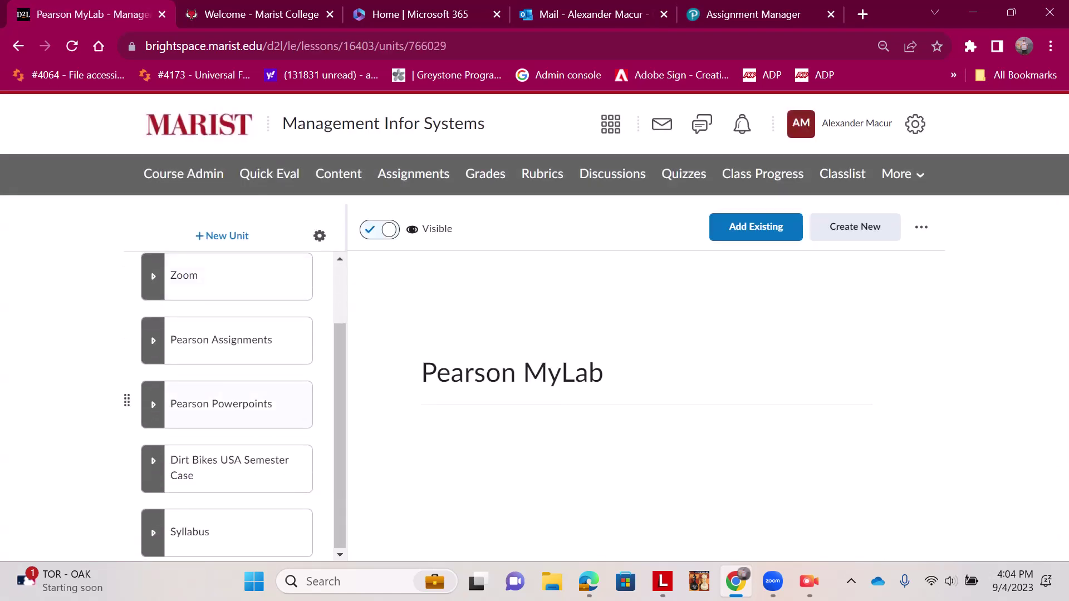
pyautogui.click(234, 404)
pyautogui.scroll(-1, 234, 390)
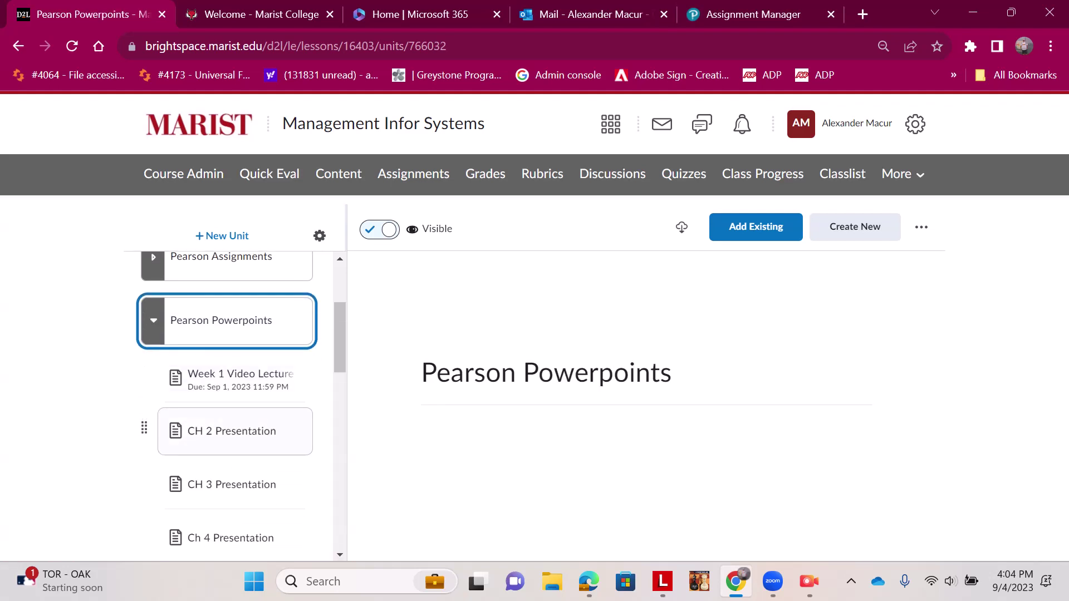
pyautogui.click(239, 376)
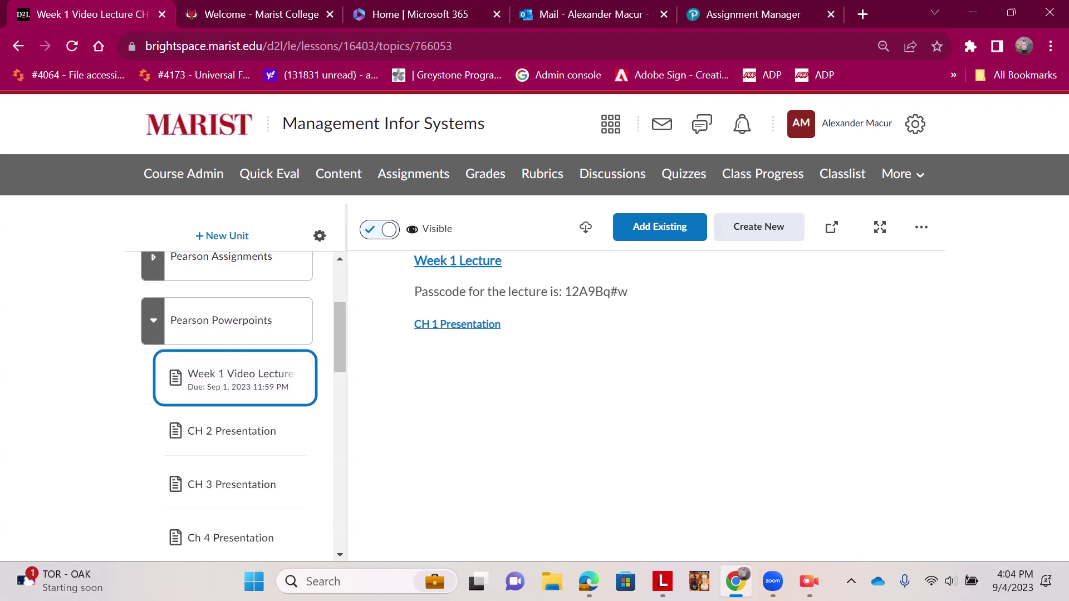
pyautogui.click(231, 432)
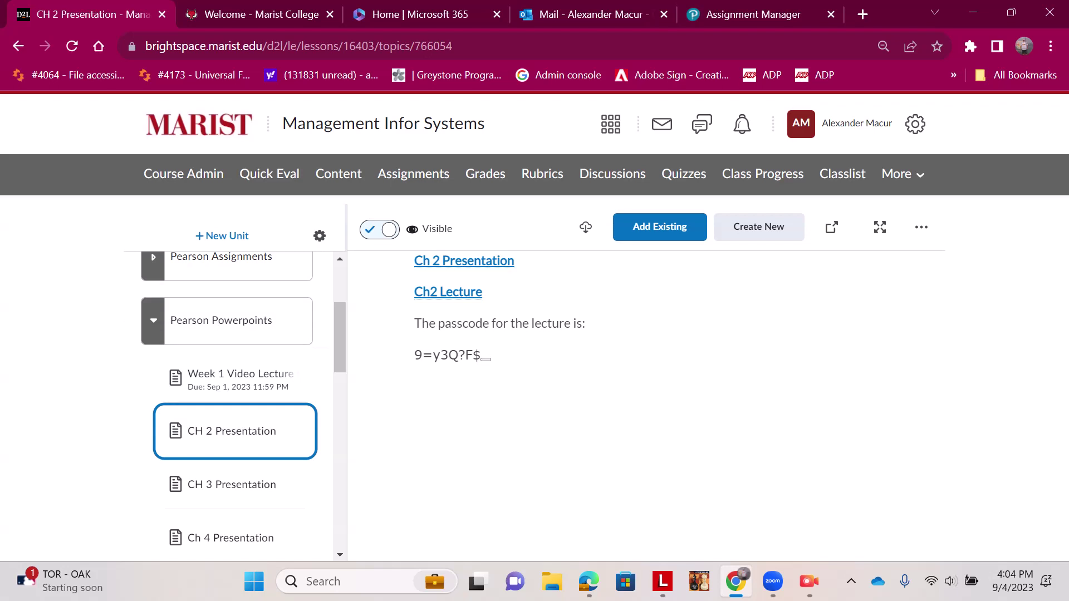
pyautogui.click(922, 227)
# Rename the topic to 'CH 2 Presentation and Video Lecture', save it, and go to My Home
pyautogui.click(913, 266)
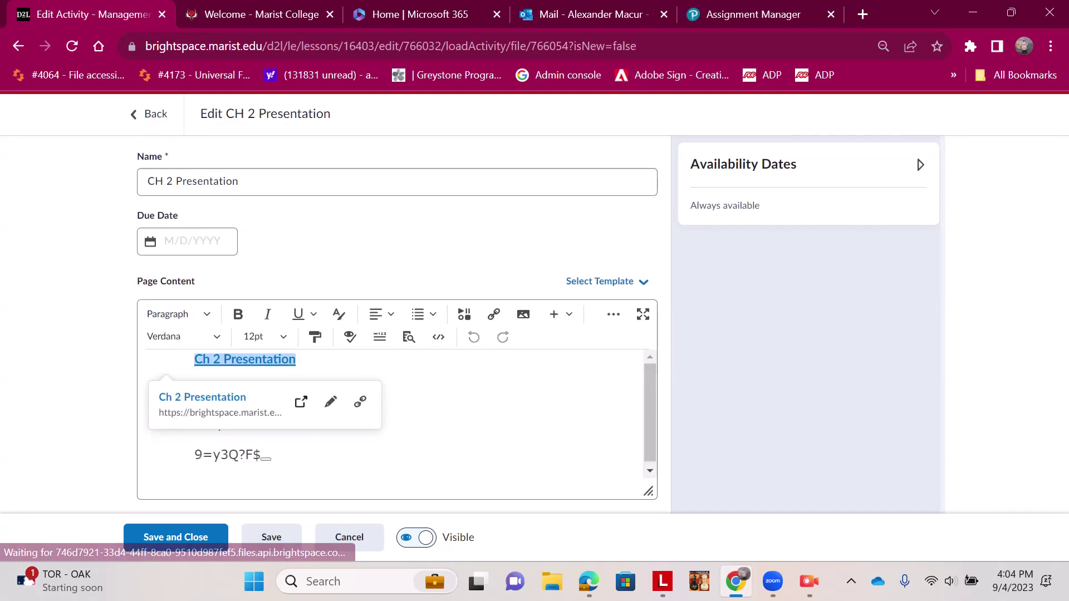
pyautogui.write('and Video Lecture')
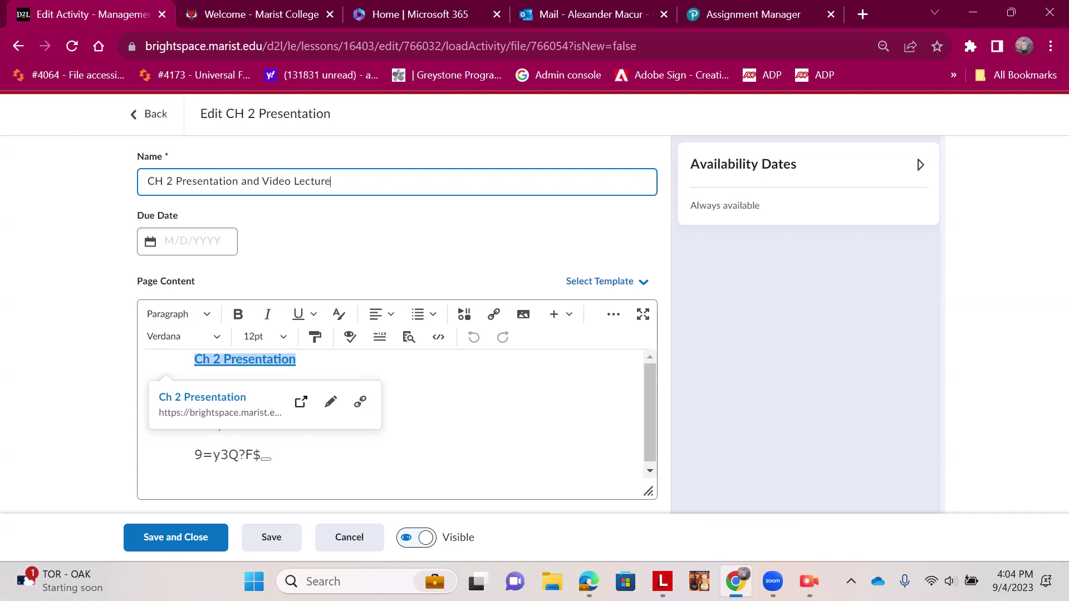
pyautogui.press('Return')
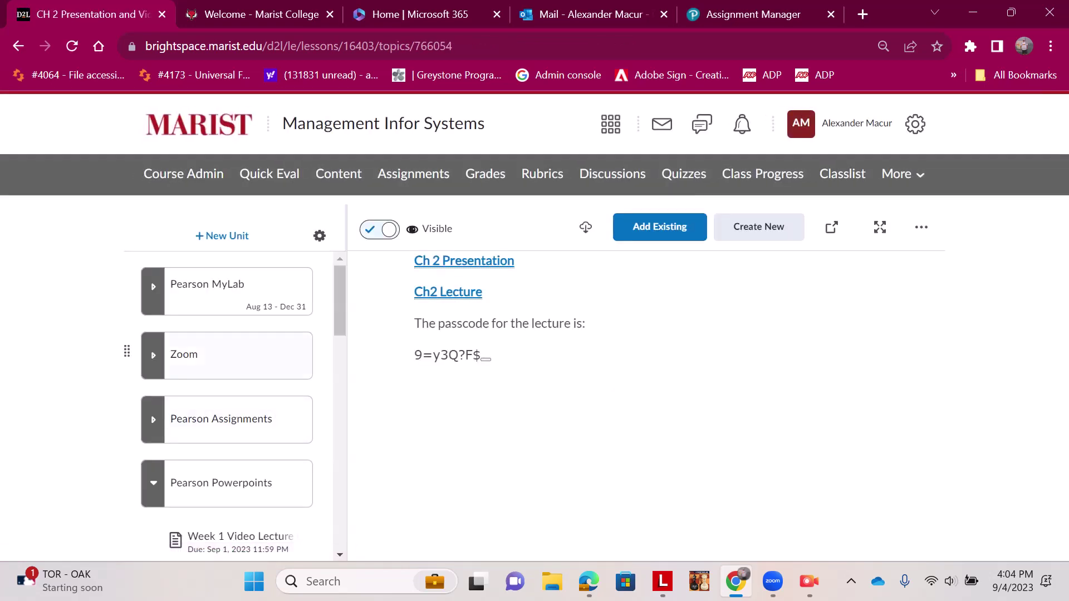
pyautogui.click(198, 125)
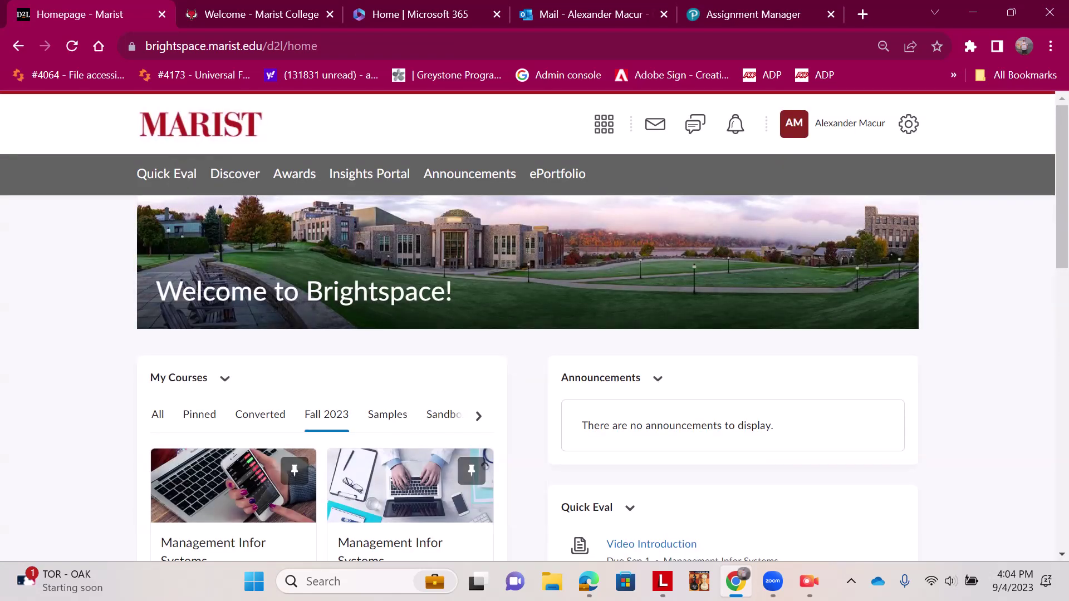
# Open the Management Infor Systems course and its Pearson Powerpoints unit
pyautogui.scroll(-5, 234, 278)
pyautogui.click(234, 278)
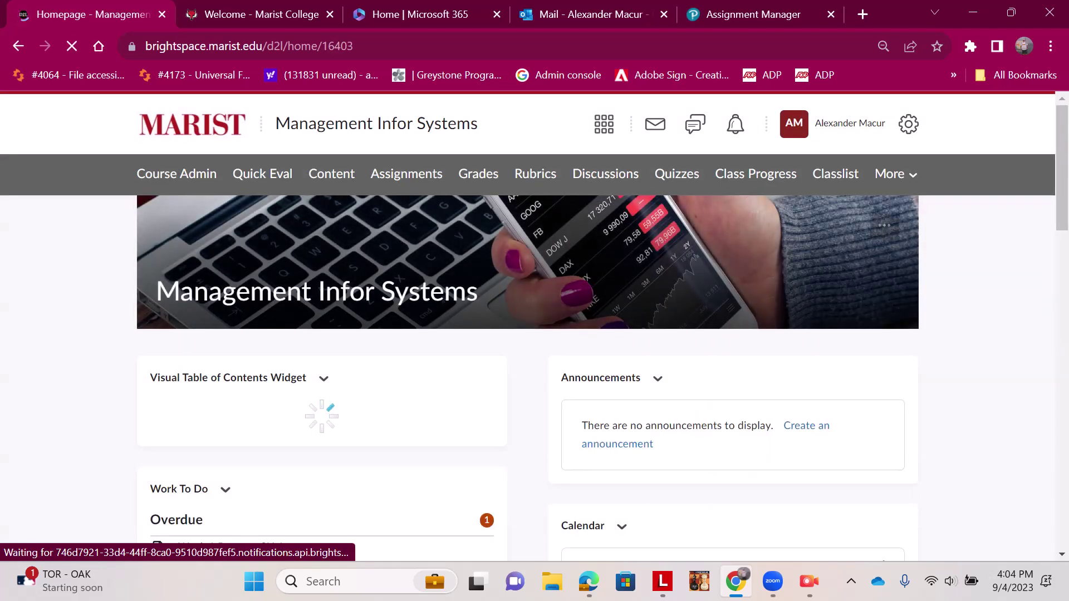
pyautogui.scroll(-3, 534, 323)
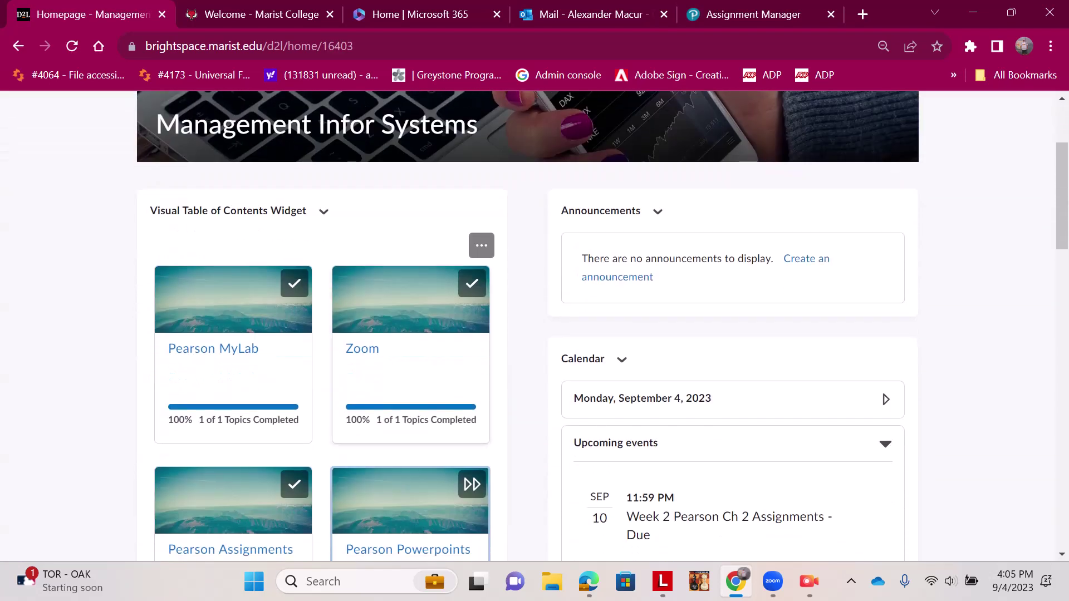
pyautogui.scroll(-1, 534, 326)
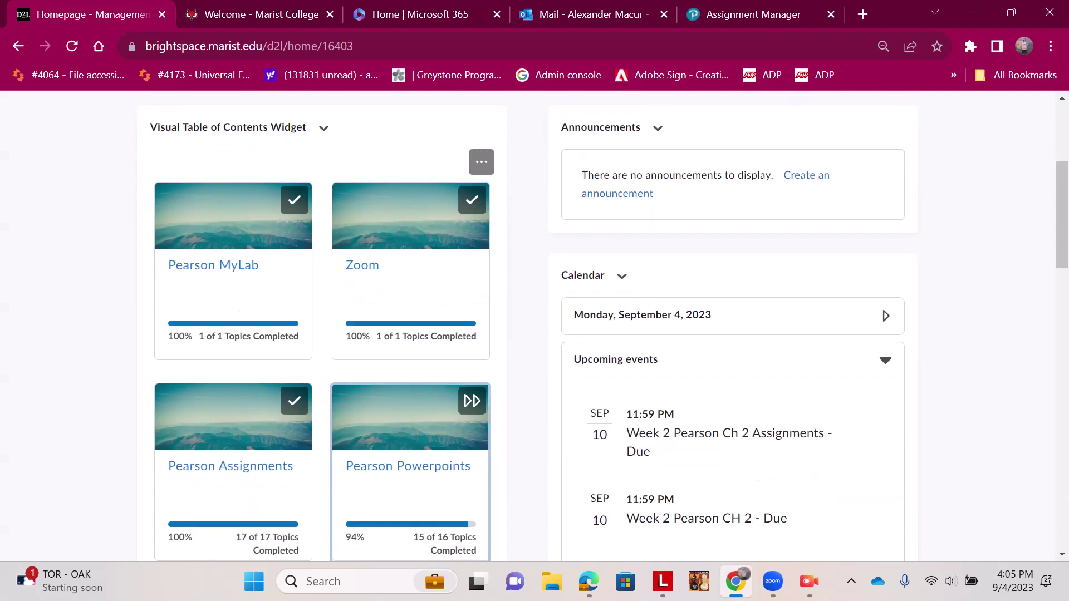
pyautogui.scroll(-1, 408, 301)
pyautogui.scroll(-1, 408, 301)
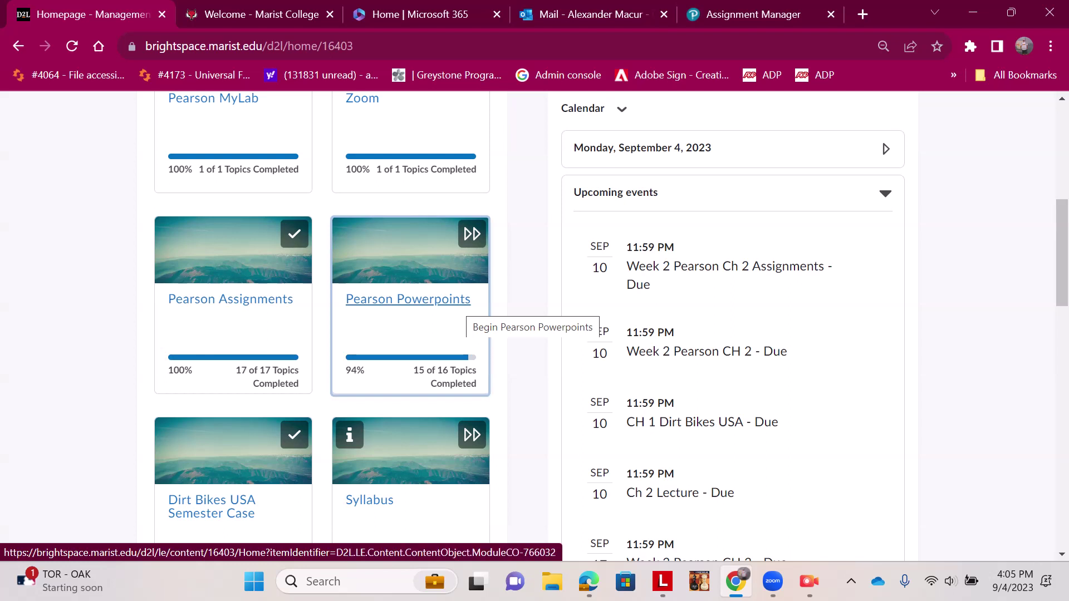
pyautogui.click(459, 301)
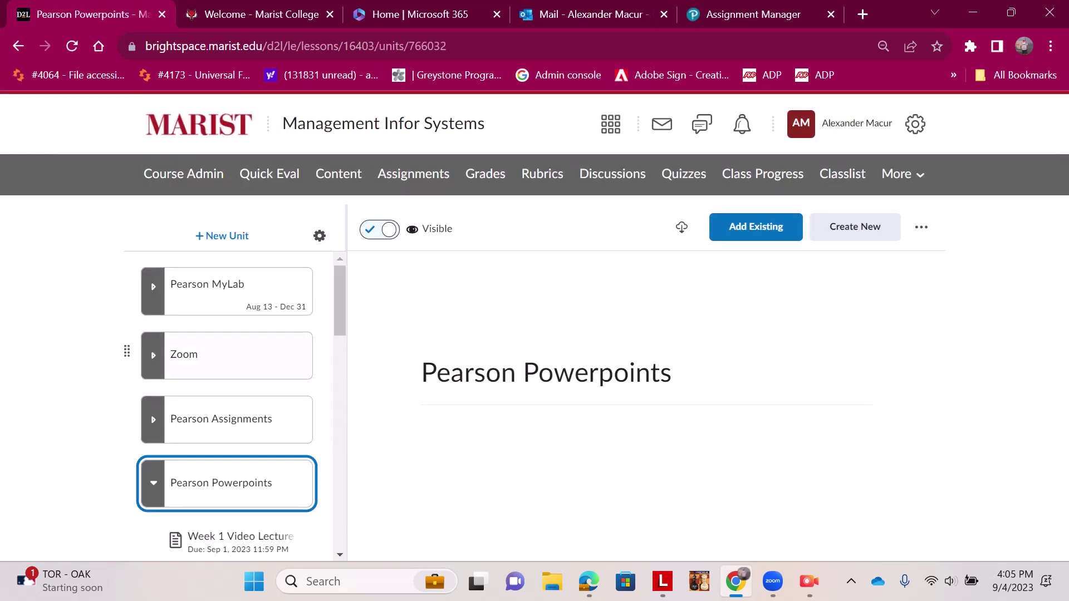
# Open the CH 2 Presentation and Video Lecture topic and select its lecture passcode
pyautogui.scroll(-10, 234, 335)
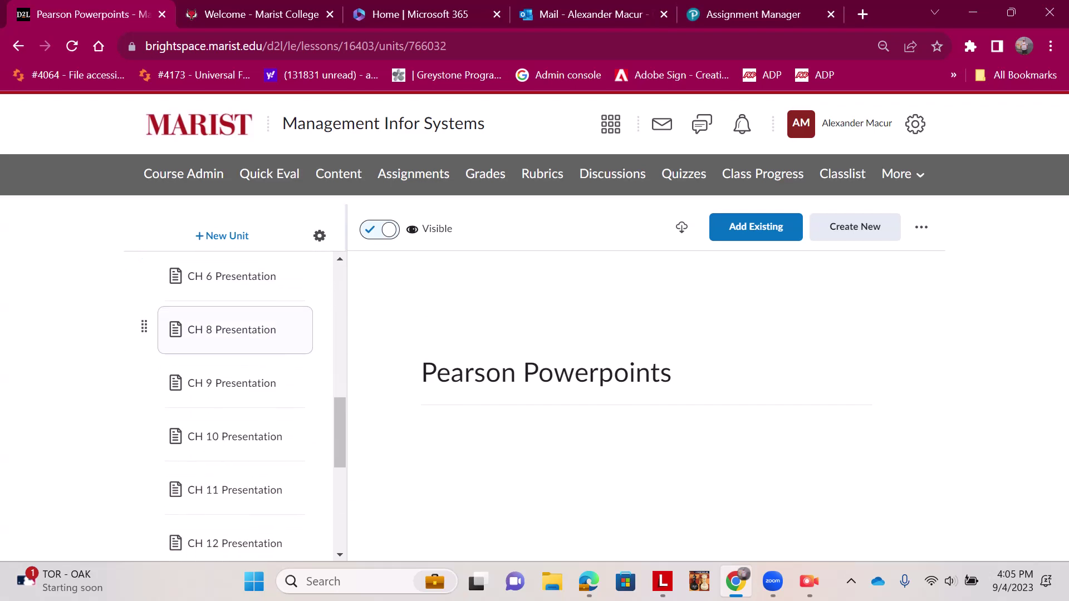
pyautogui.scroll(-6, 234, 339)
pyautogui.scroll(15, 234, 390)
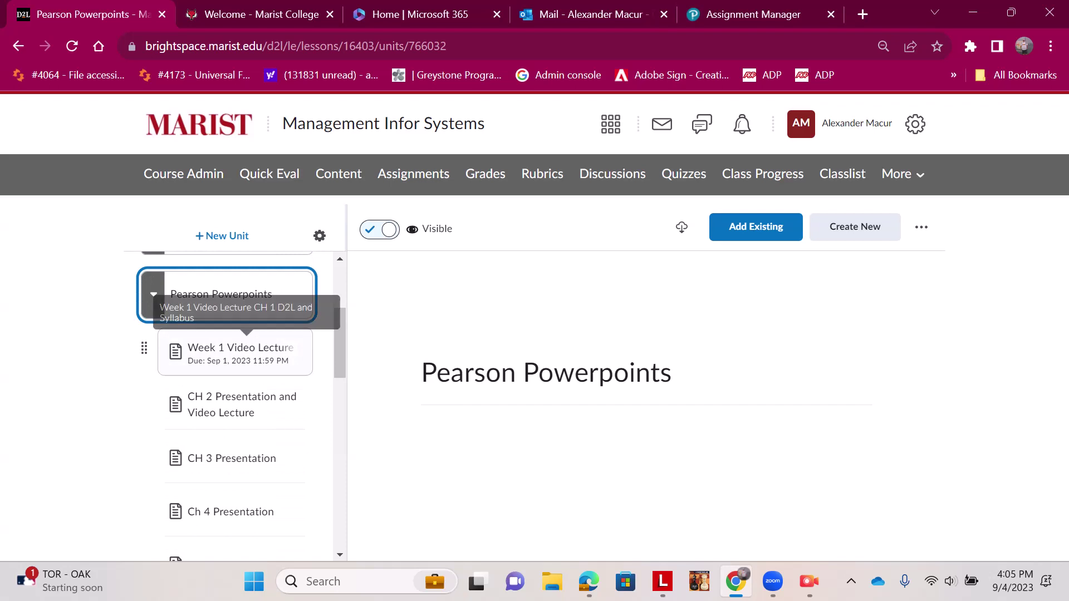
pyautogui.click(242, 404)
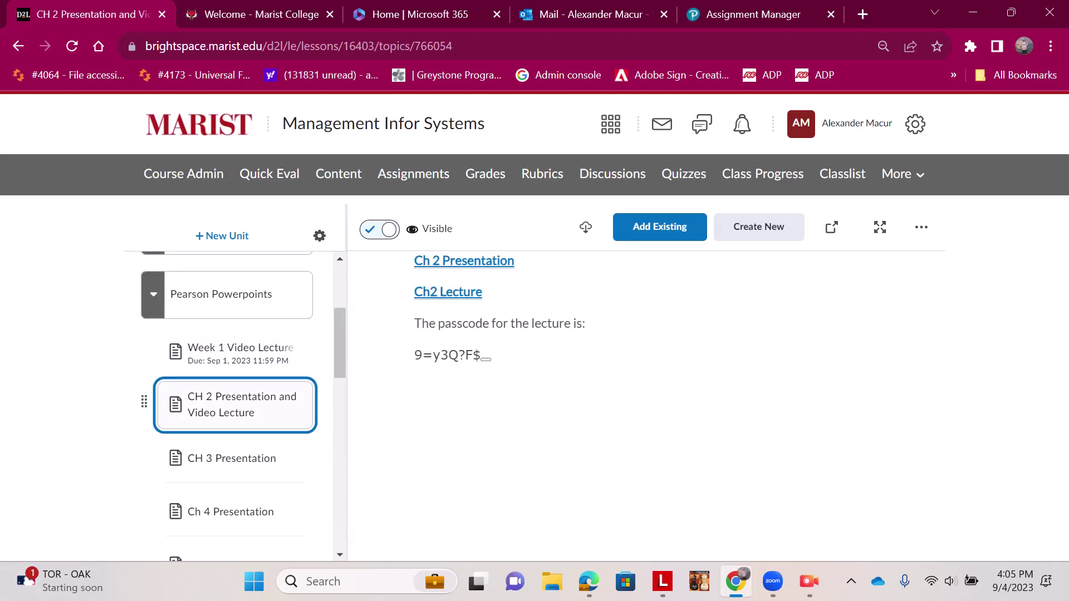
pyautogui.moveTo(481, 356); pyautogui.dragTo(414, 355)
pyautogui.rightClick(415, 355)
# Paste the copied passcode into Zoom, unlock the recording, and play its first five seconds
pyautogui.click(434, 370)
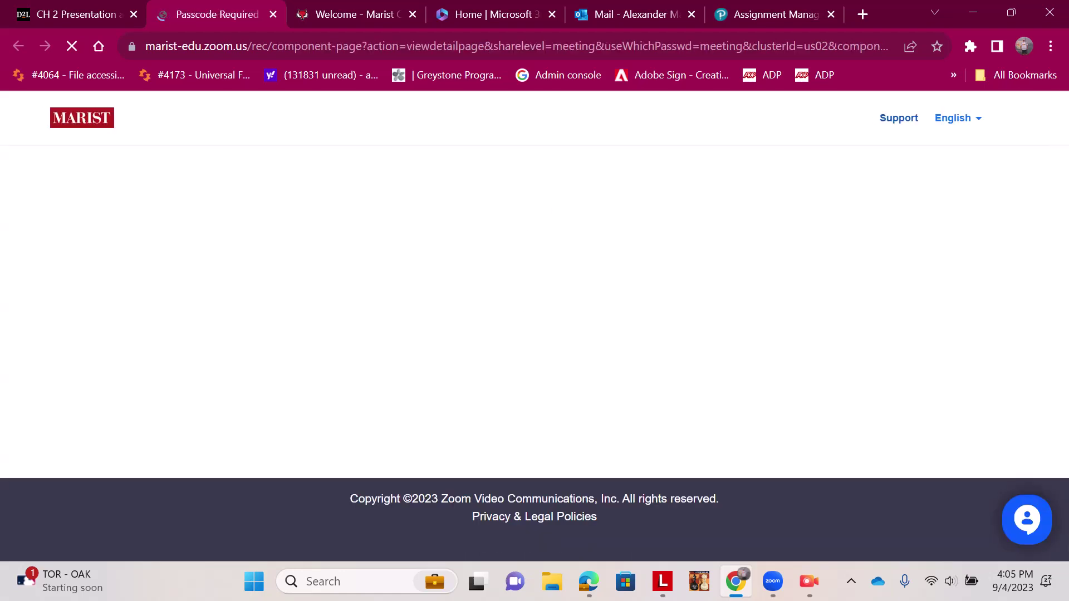
pyautogui.rightClick(462, 298)
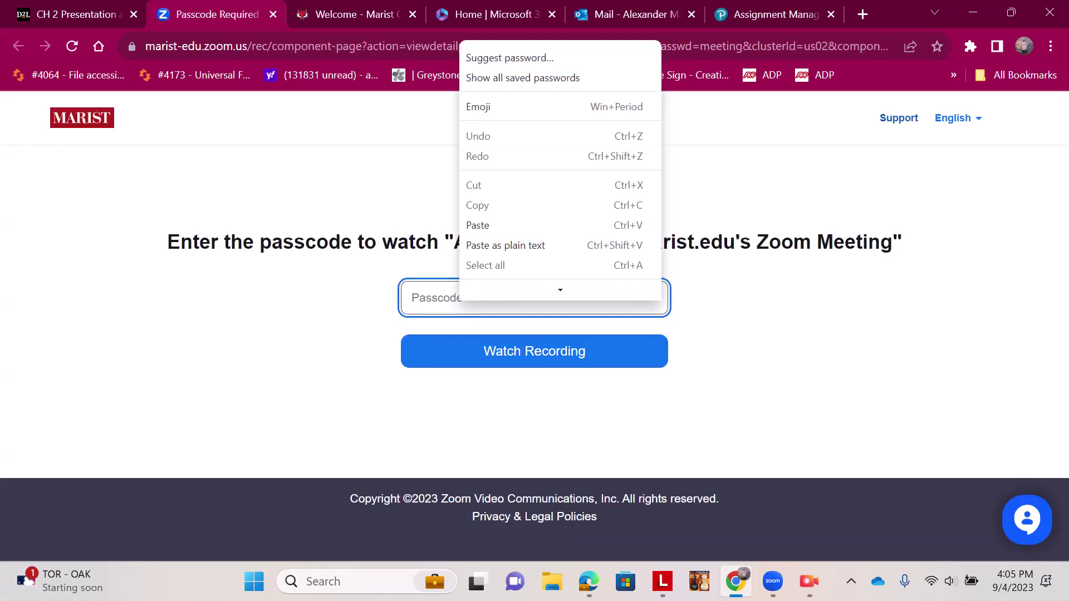
pyautogui.click(479, 232)
pyautogui.press('Return')
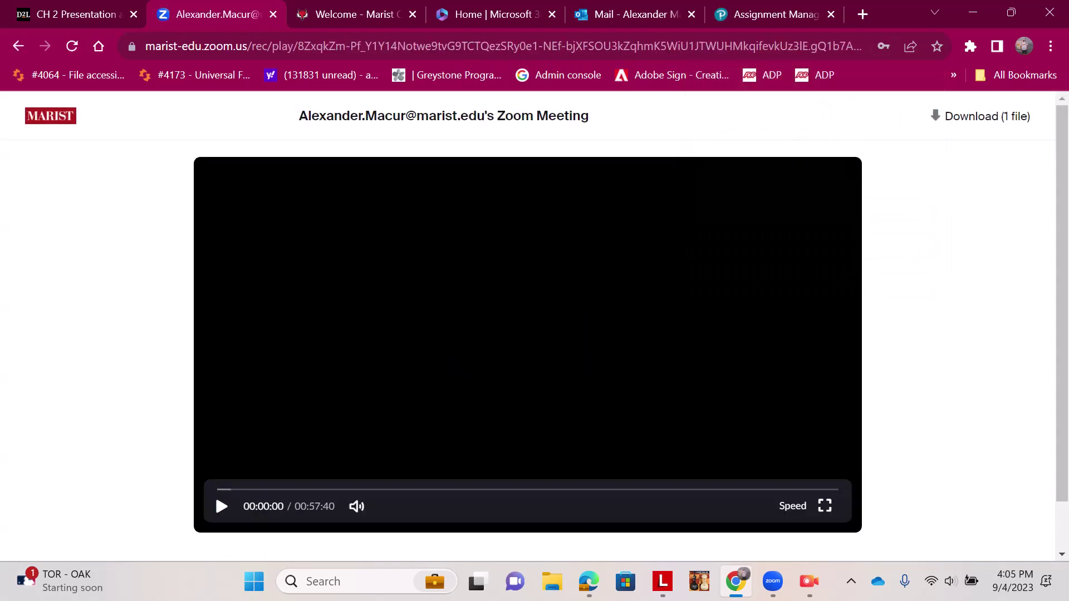
pyautogui.click(221, 506)
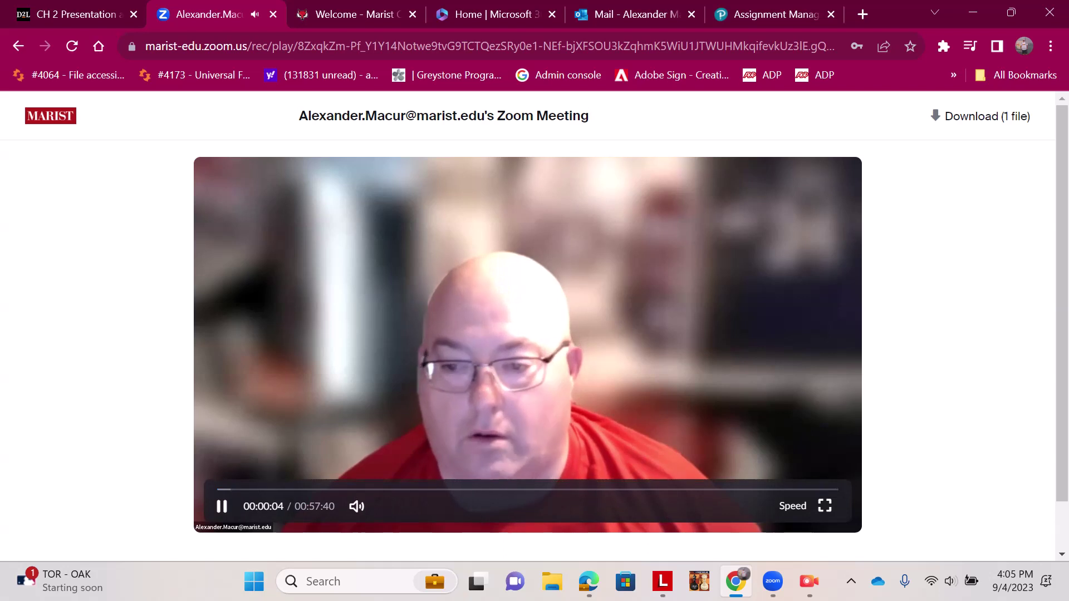
pyautogui.click(221, 506)
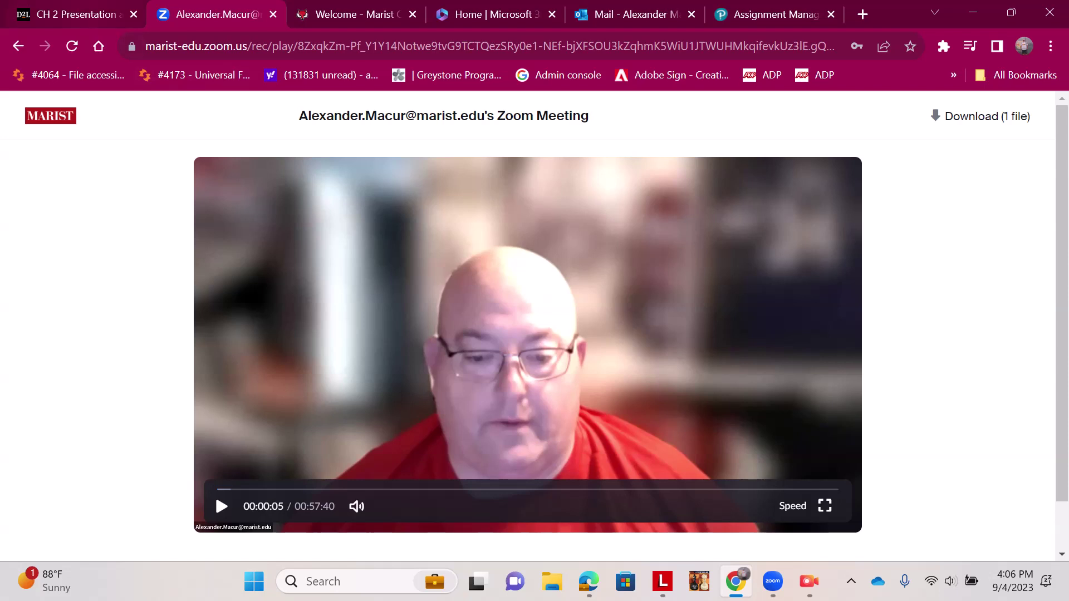
# Back in Brightspace, collapse Pearson Powerpoints, expand Pearson Assignments, and open the Week 1 Pearson topic
pyautogui.hotkey('ctrl', 'shift', 'Tab')
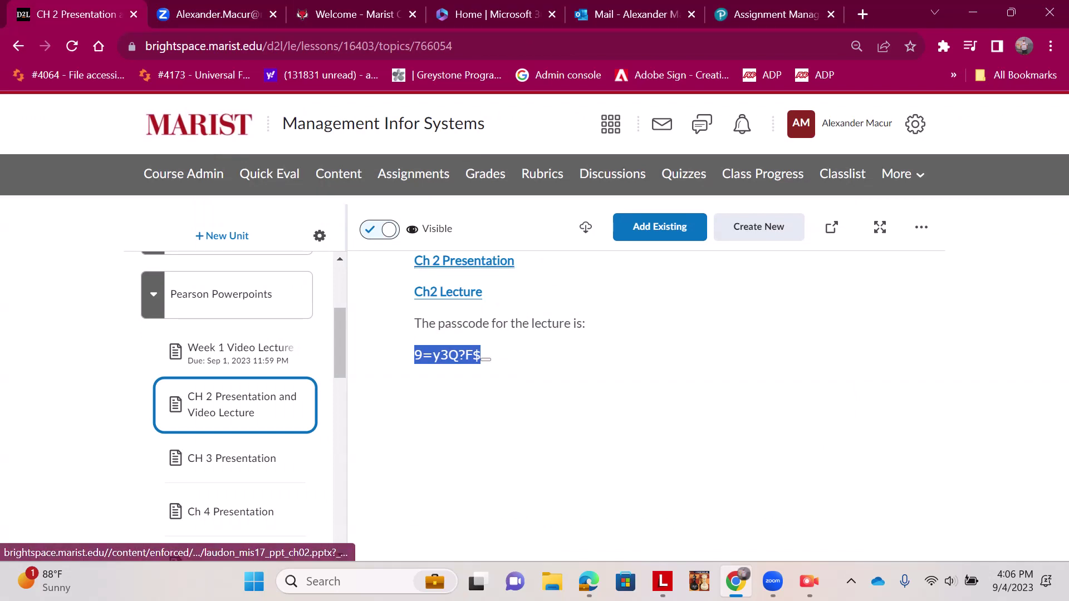
pyautogui.click(223, 294)
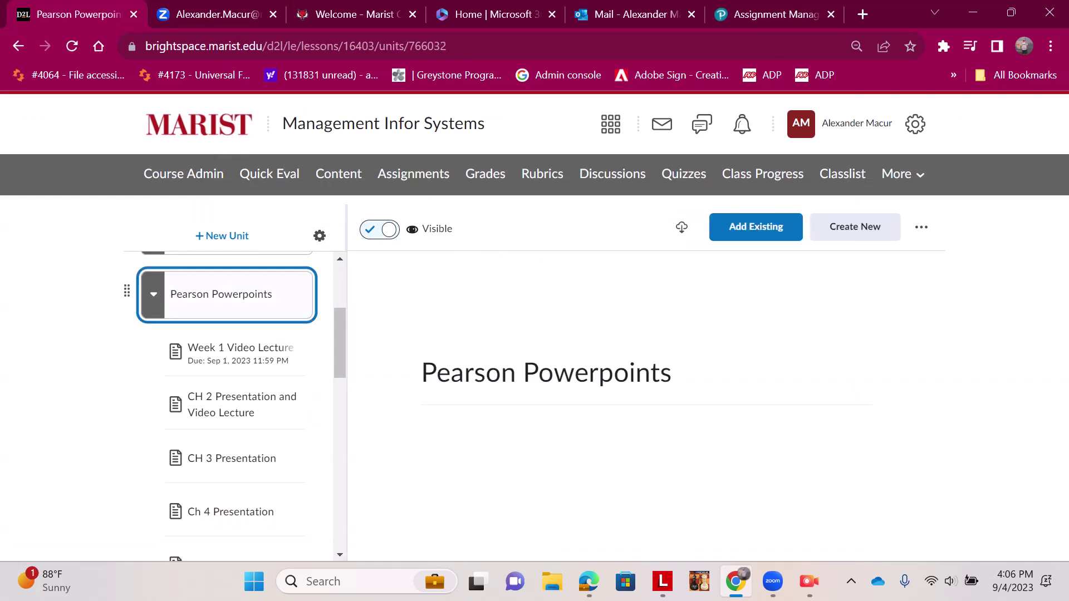
pyautogui.press('Left')
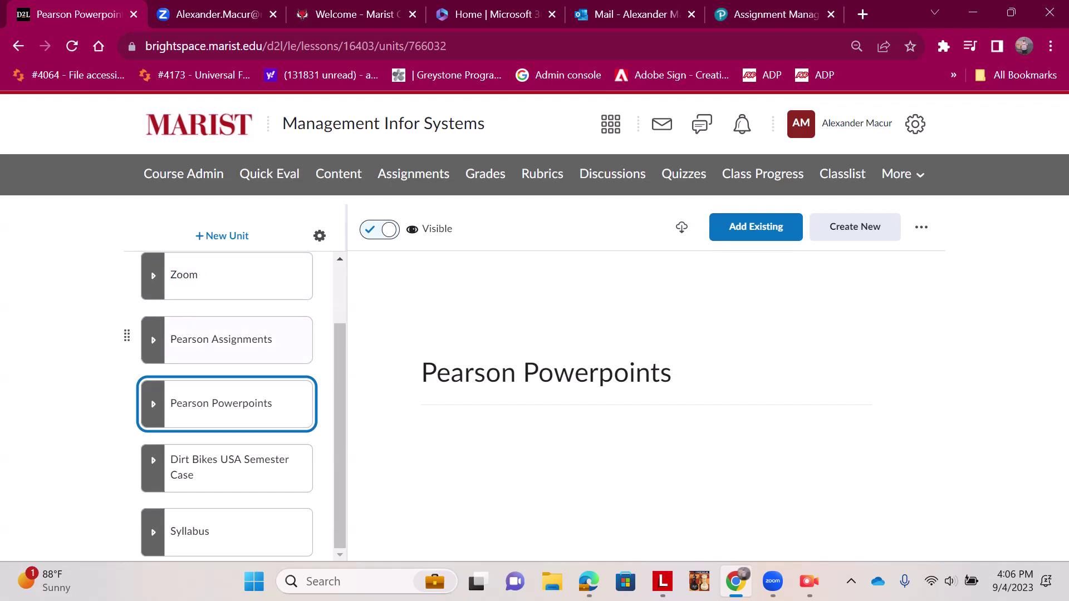
pyautogui.click(221, 339)
pyautogui.scroll(-4, 234, 337)
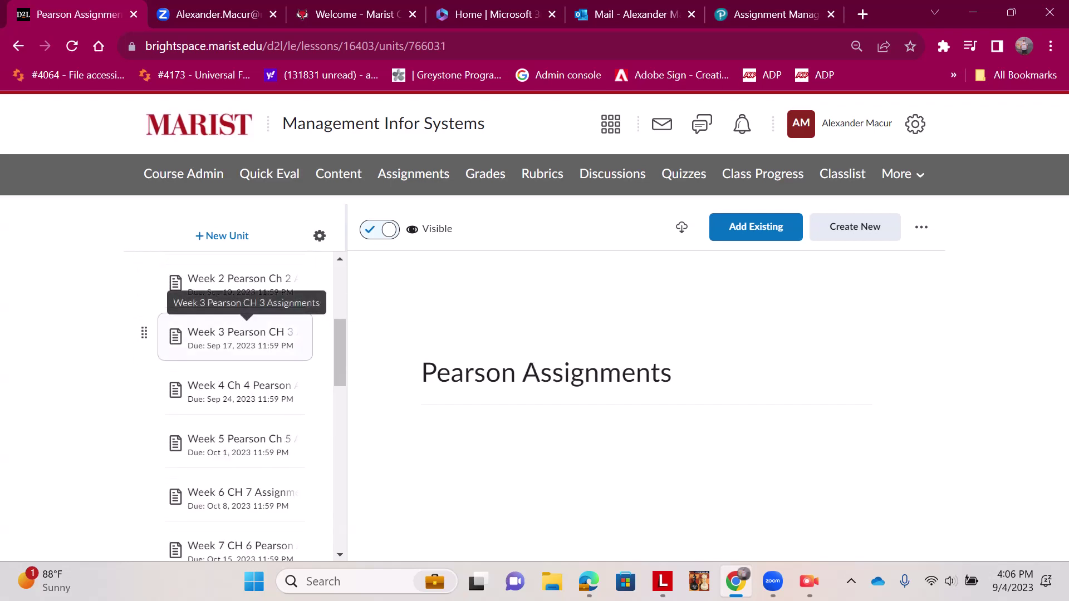
pyautogui.click(239, 284)
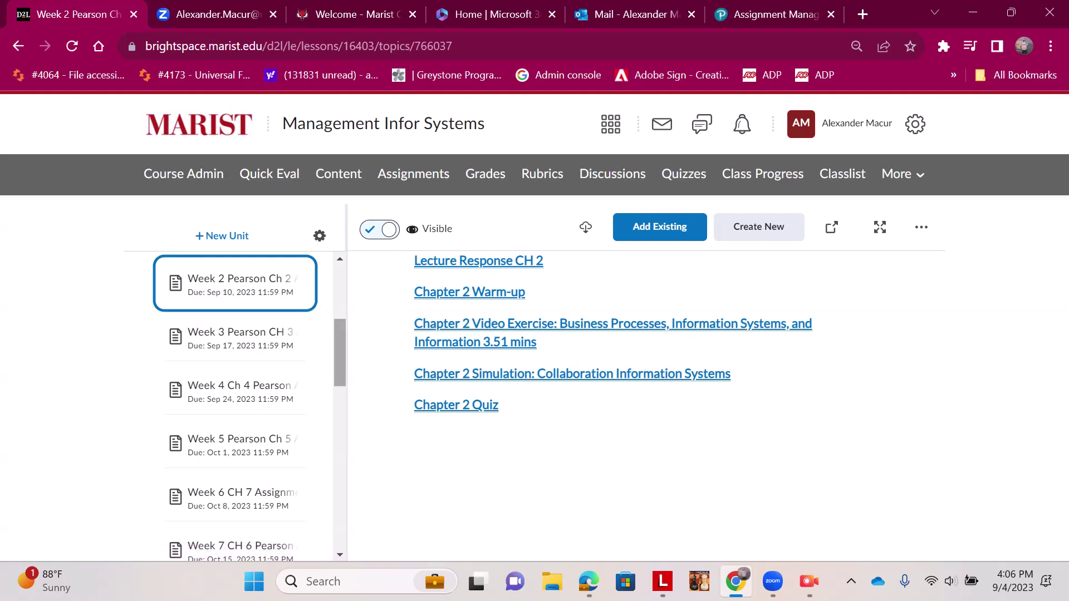
pyautogui.scroll(3, 243, 406)
pyautogui.click(239, 398)
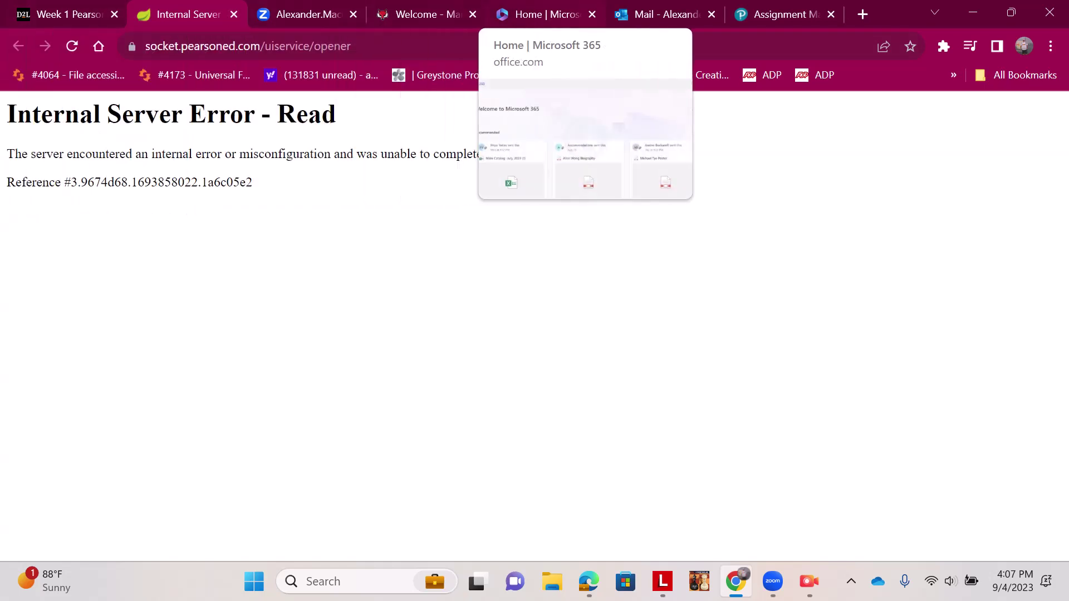
# In Assignment Manager, open the options menu for Lecture Response CH 1
pyautogui.click(780, 14)
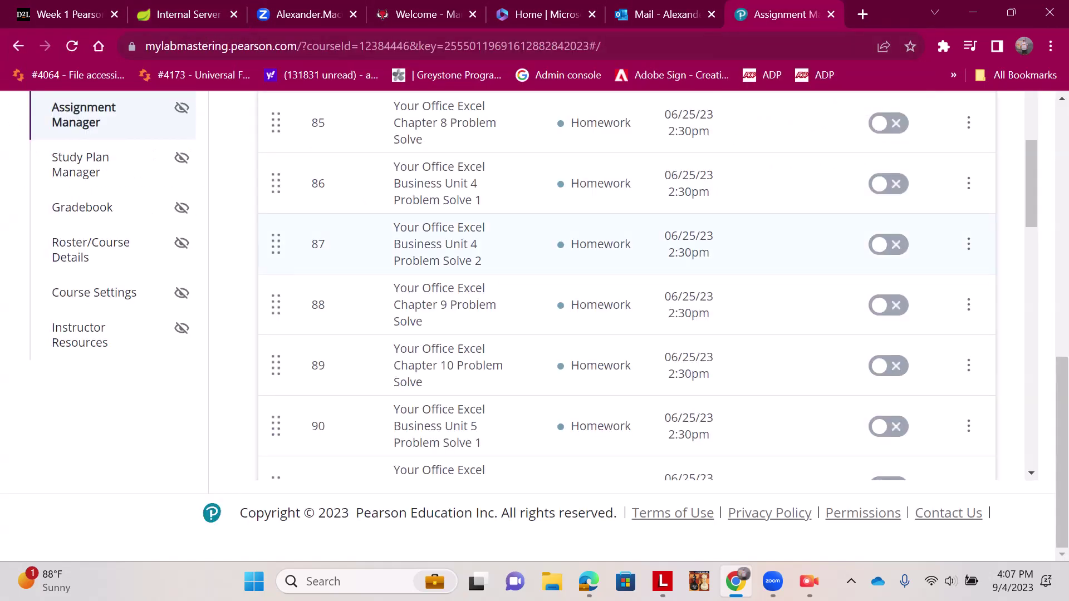
pyautogui.scroll(-20, 648, 286)
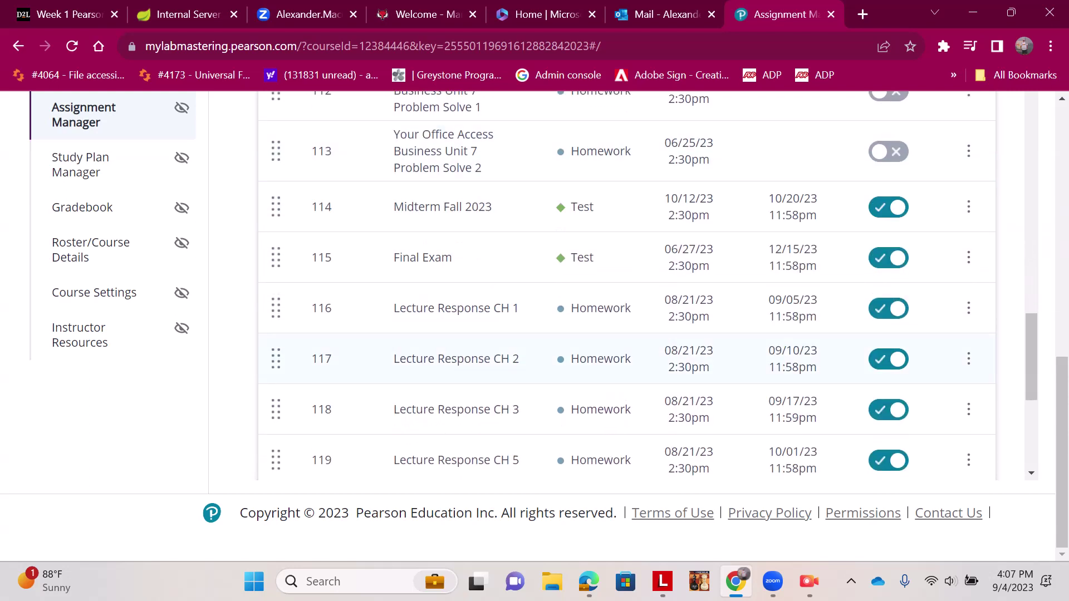
pyautogui.scroll(-4, 969, 332)
pyautogui.scroll(4, 969, 226)
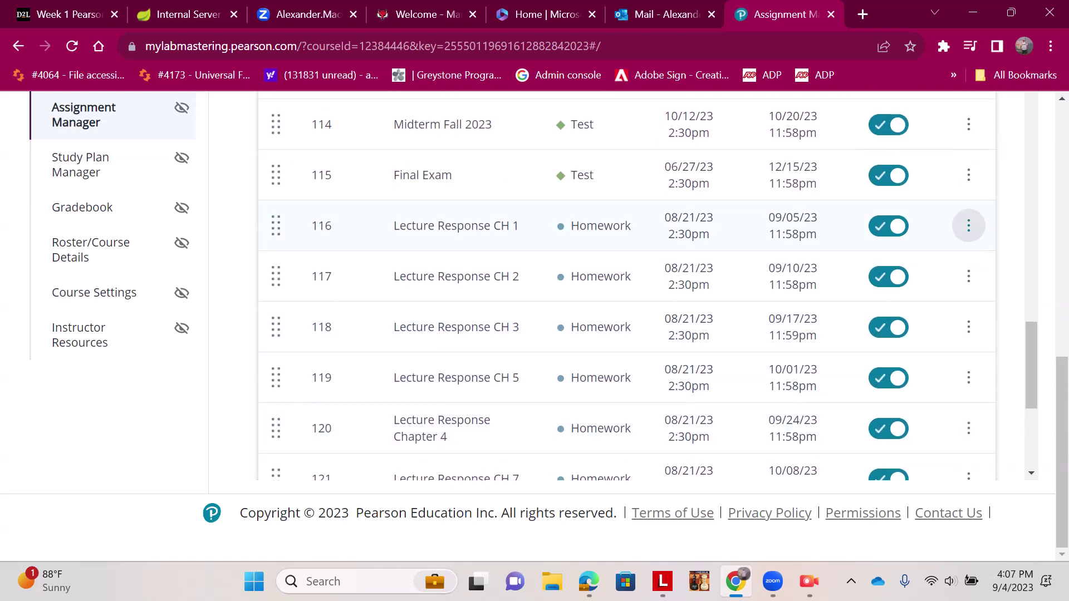
pyautogui.click(970, 226)
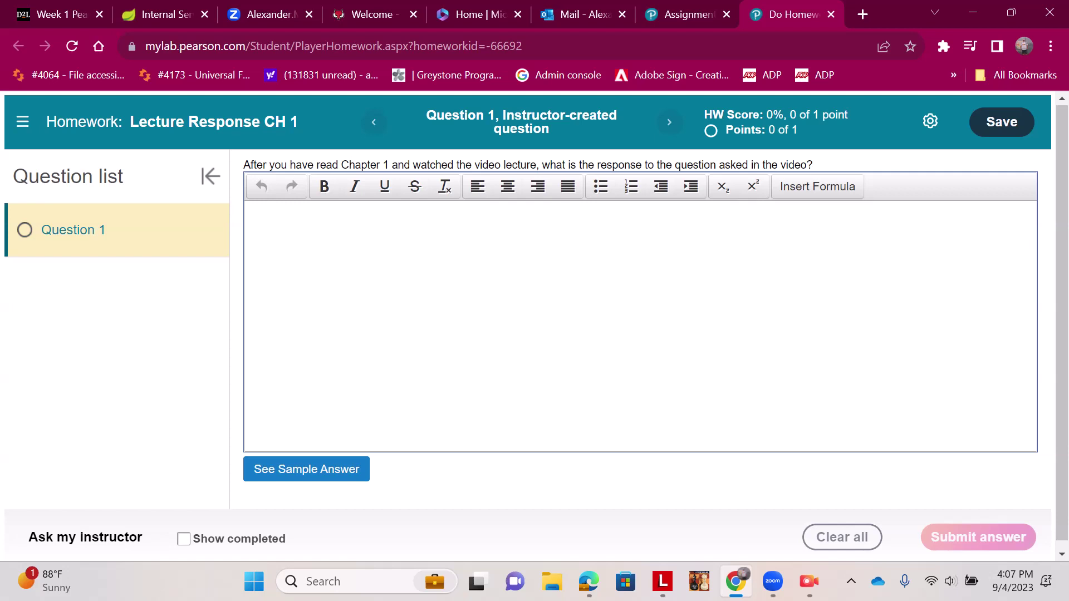
pyautogui.click(279, 14)
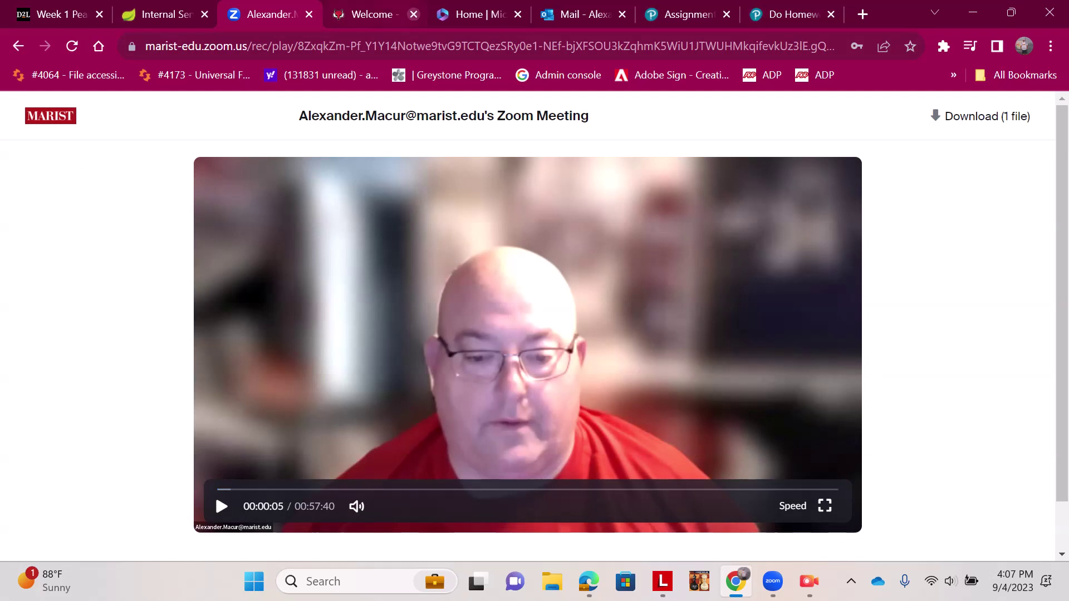
pyautogui.hotkey('ctrl', 'shift', 'Tab')
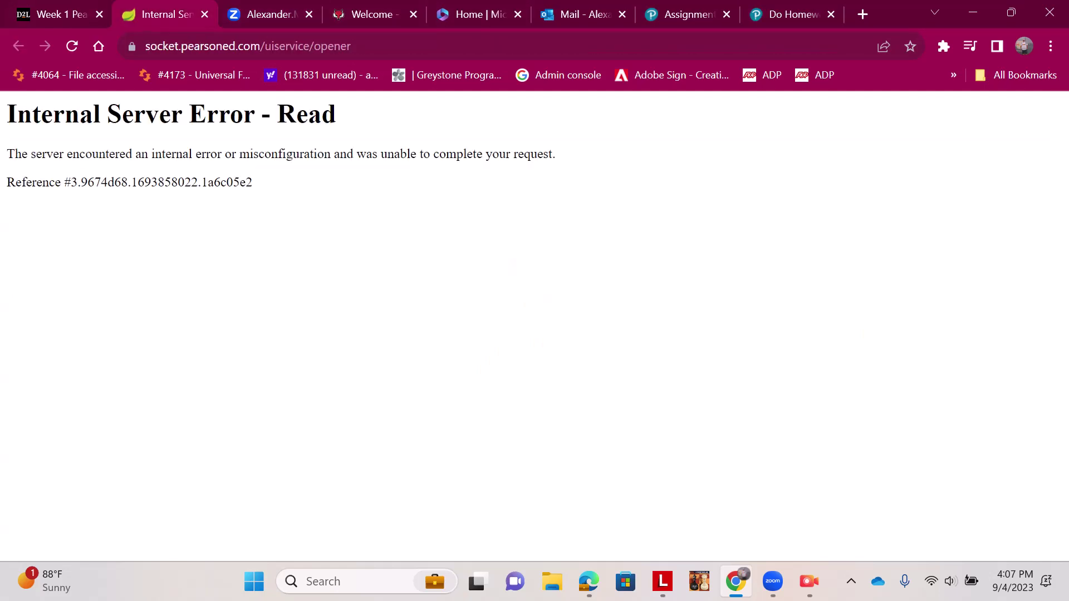
pyautogui.hotkey('ctrl', 'shift', 'Tab')
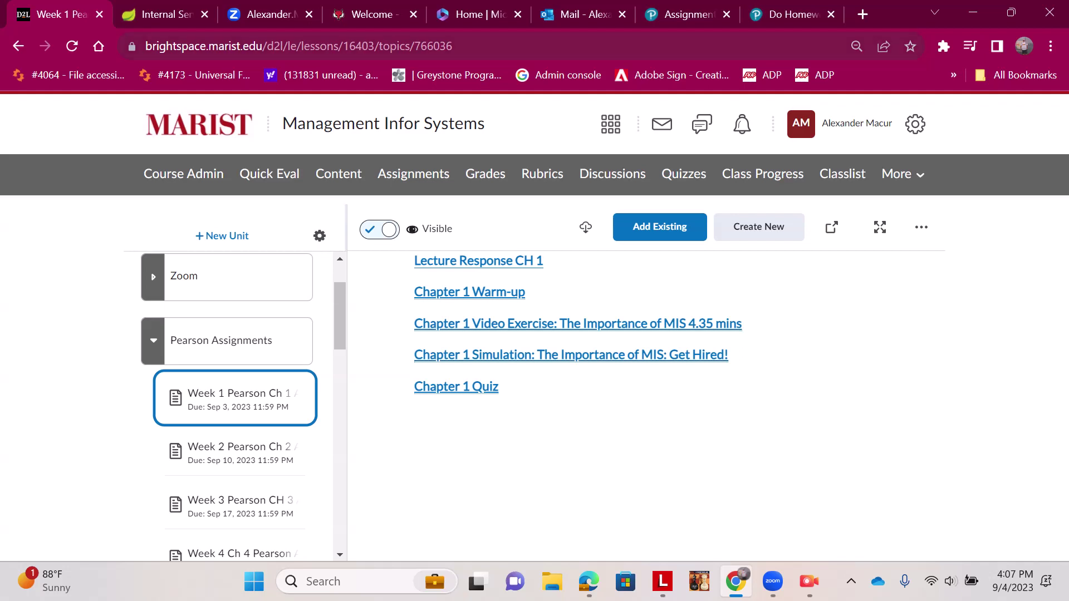
pyautogui.hotkey('ctrl', 'shift', 'Tab')
# Load the MyLab & Mastering site via 'mlm', sign in, and scroll to the Fall 23 CMPT 300L-723 course
pyautogui.hotkey('ctrl', 'l')
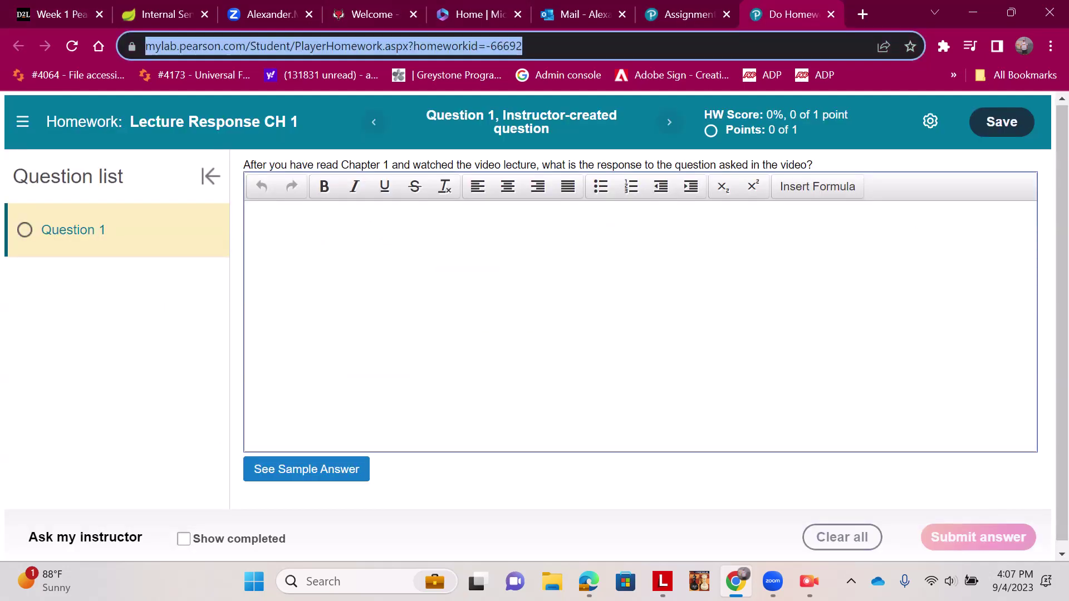
pyautogui.write('mlm')
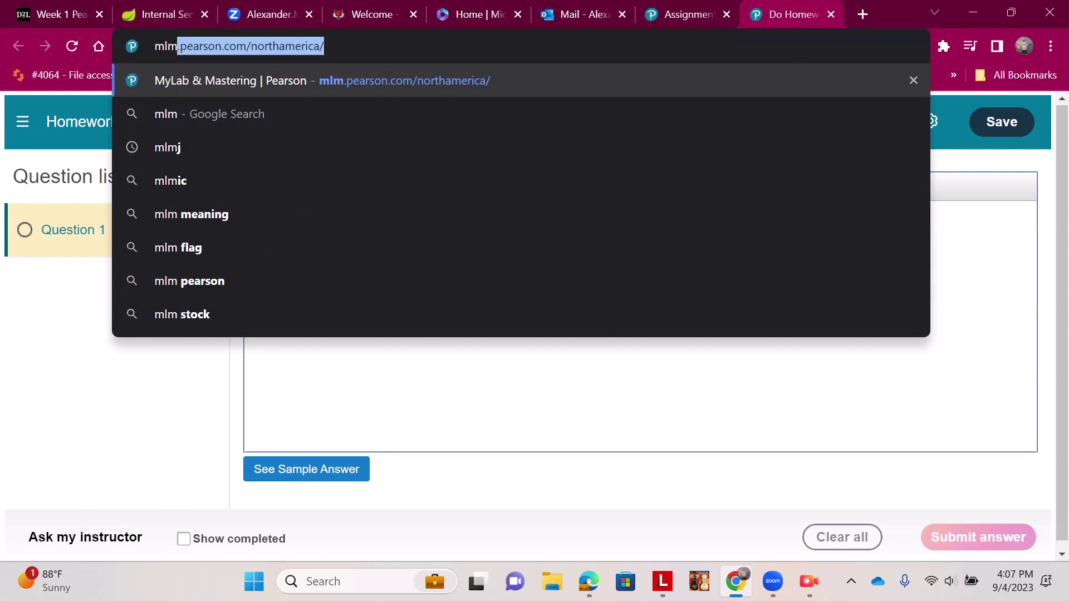
pyautogui.press('Return')
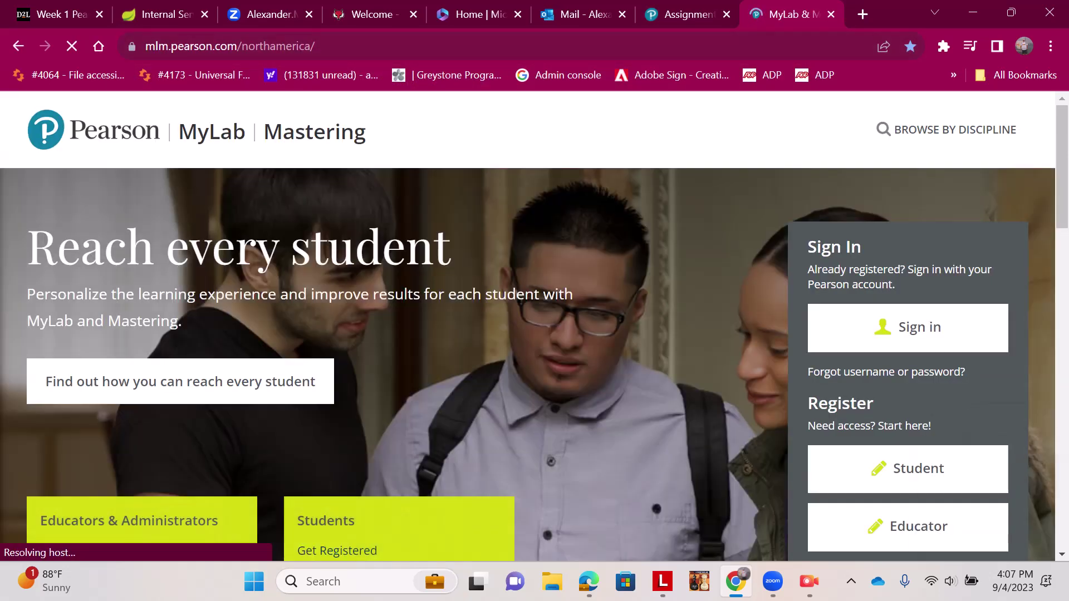
pyautogui.click(908, 328)
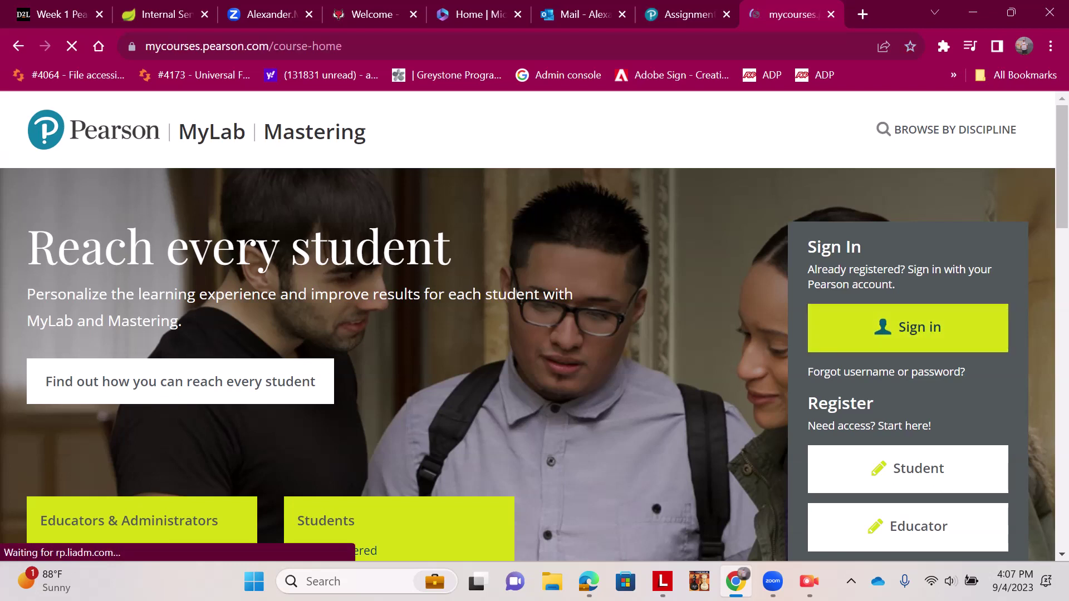
pyautogui.scroll(-1, 535, 334)
pyautogui.scroll(-7, 534, 334)
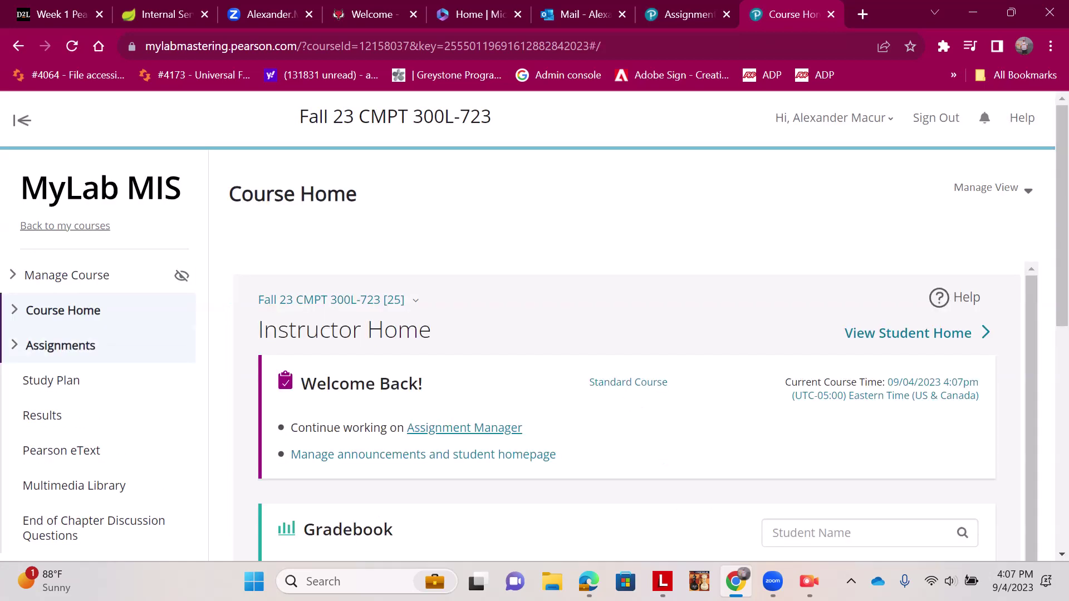
# Open the course's Assignments list and scroll through the full assignments table
pyautogui.click(60, 345)
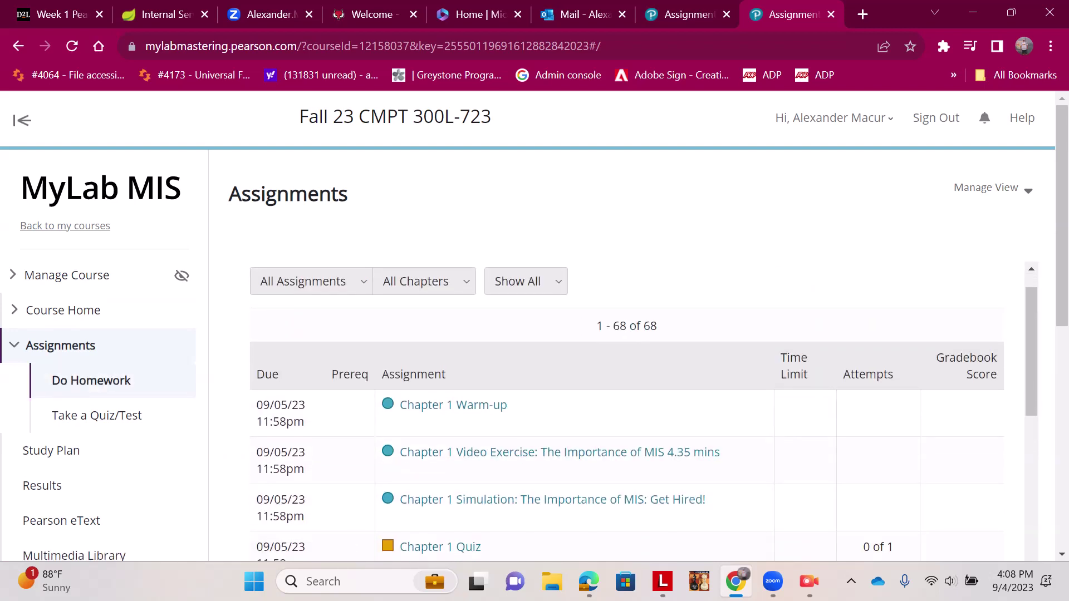
pyautogui.scroll(-2, 445, 329)
pyautogui.scroll(-1, 445, 329)
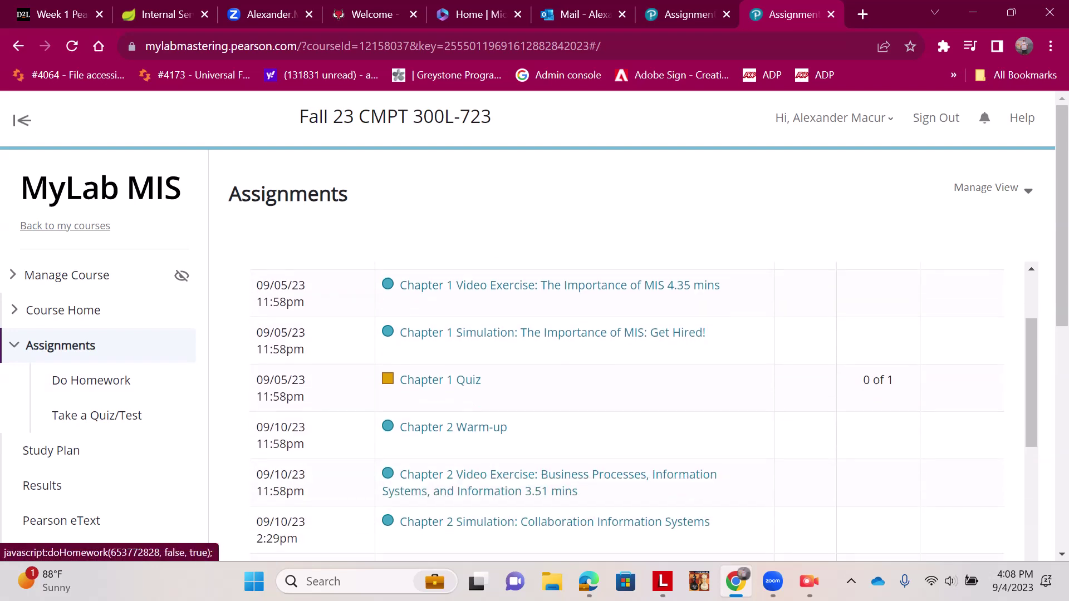
pyautogui.scroll(-1, 626, 412)
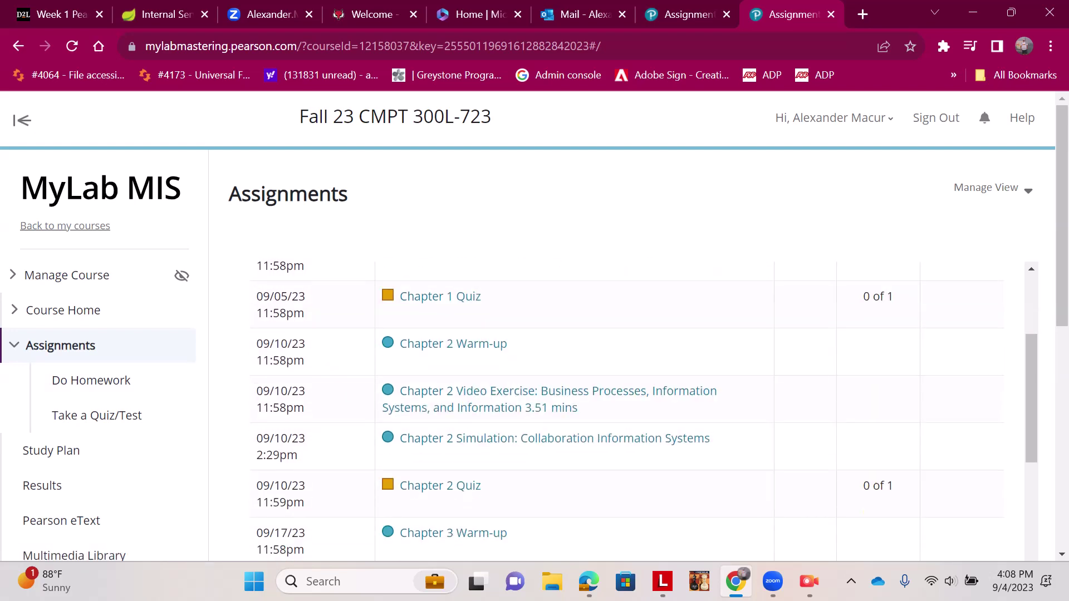
pyautogui.scroll(4, 626, 412)
pyautogui.scroll(-15, 626, 413)
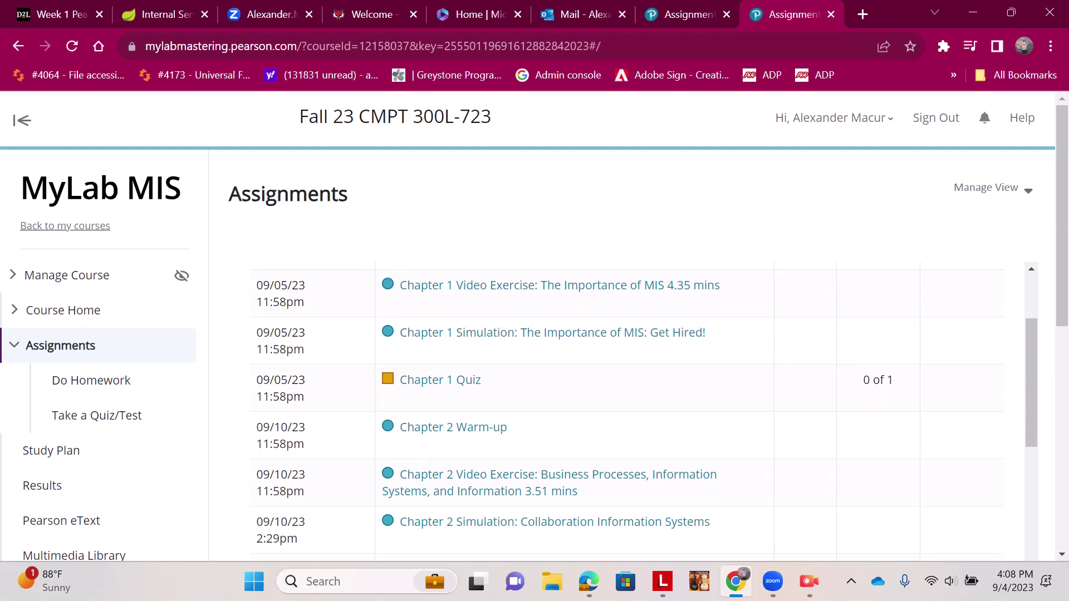
pyautogui.scroll(-20, 626, 412)
pyautogui.scroll(5, 627, 412)
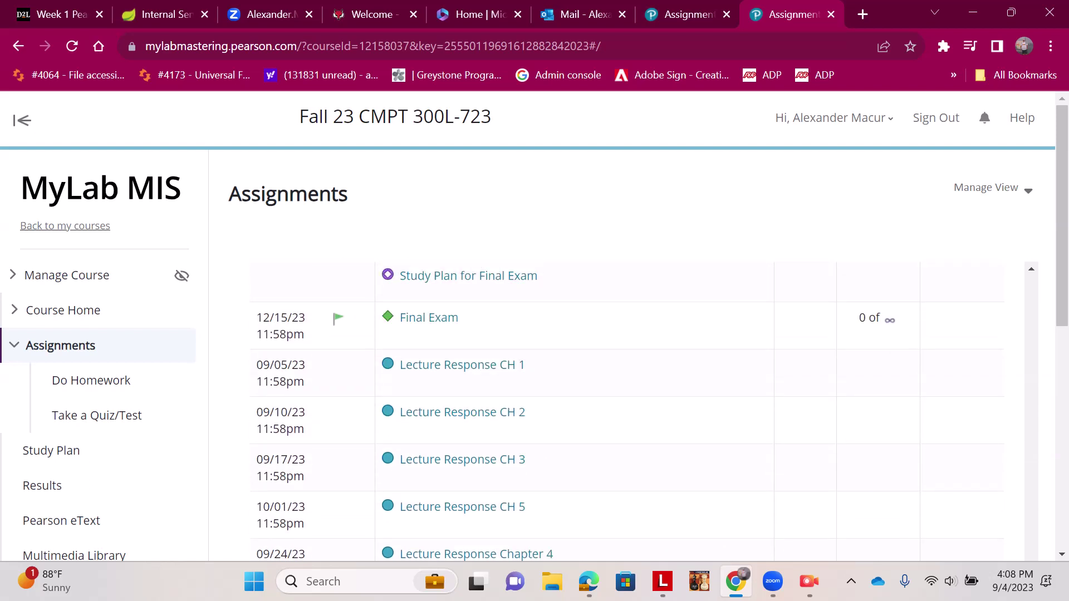
pyautogui.scroll(20, 632, 411)
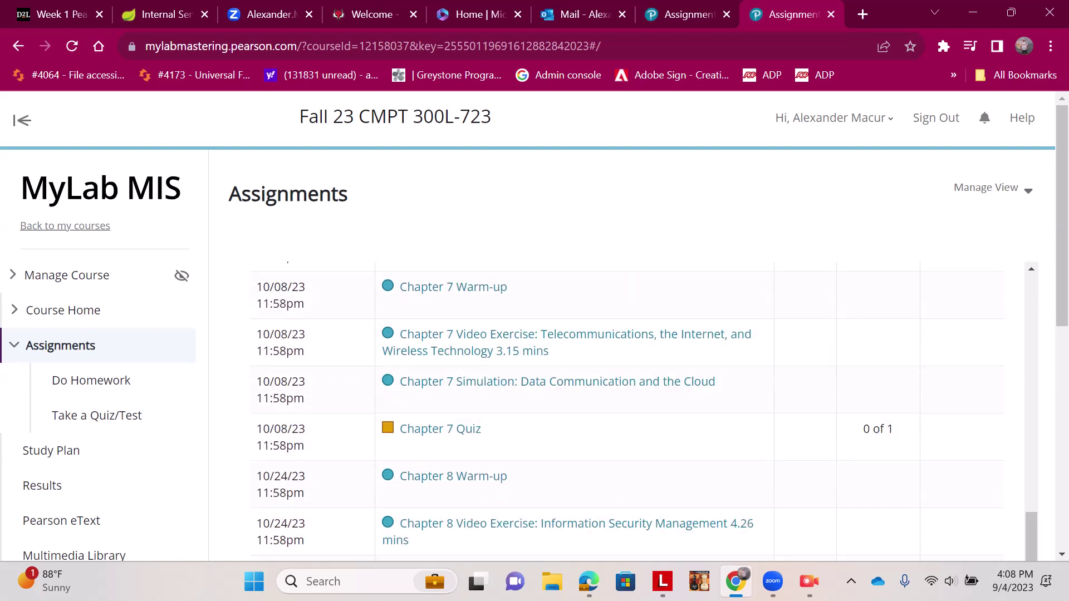
pyautogui.scroll(20, 632, 411)
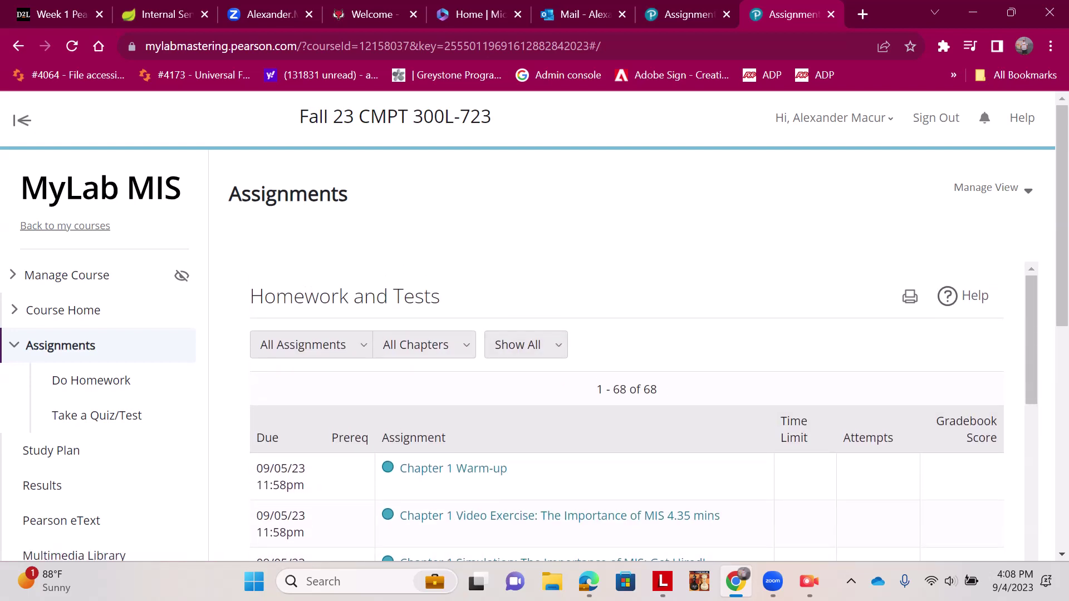
pyautogui.scroll(-20, 632, 411)
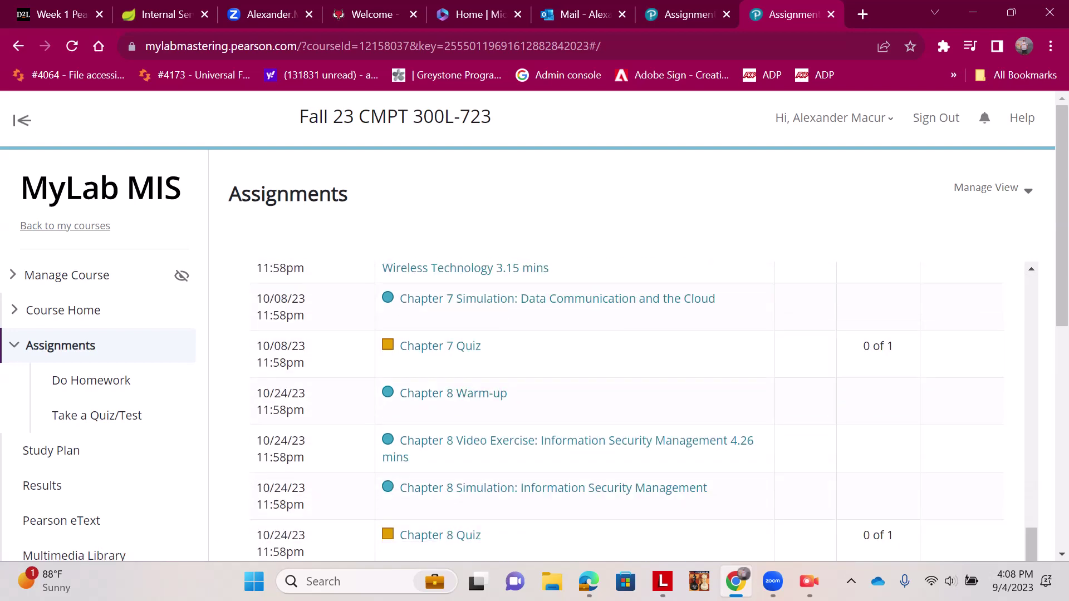
pyautogui.scroll(-20, 632, 411)
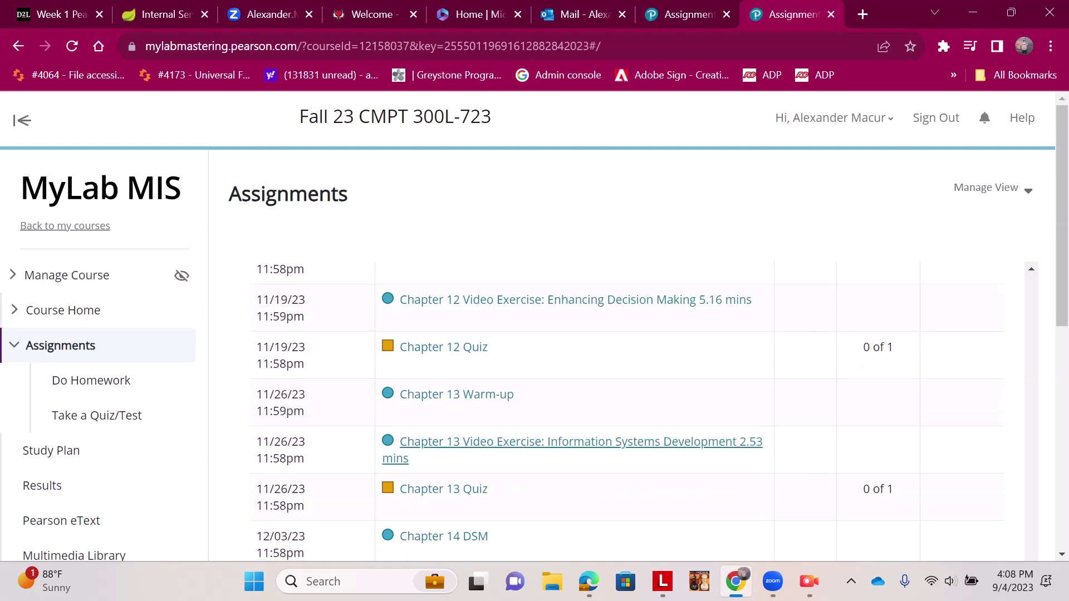
pyautogui.scroll(-5, 462, 301)
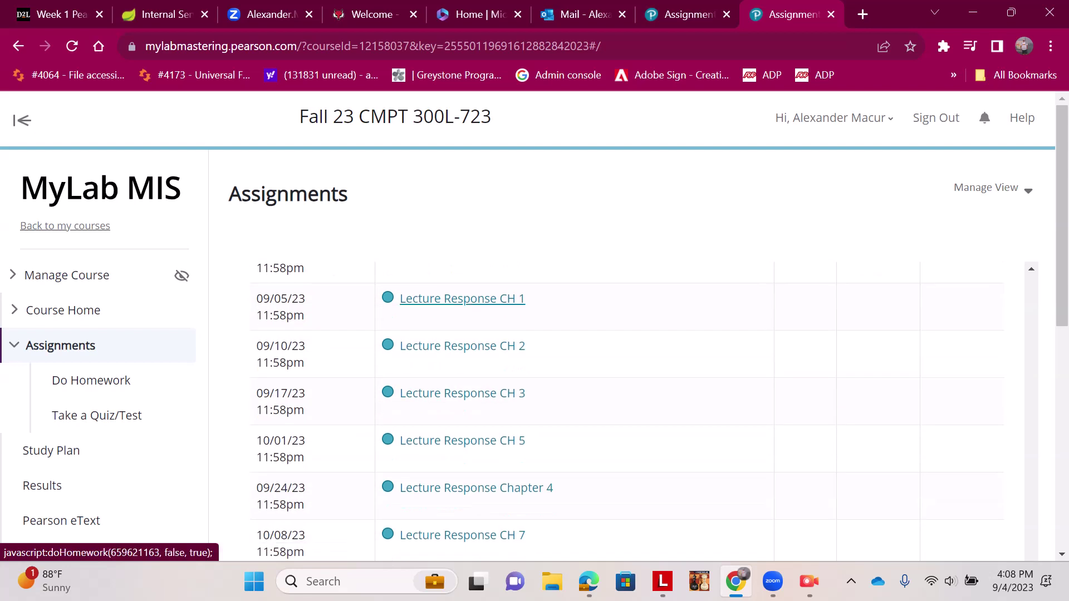
# View the Lecture Response CH 1 homework, close the extra tab, and return to Week 1 Pearson
pyautogui.click(462, 299)
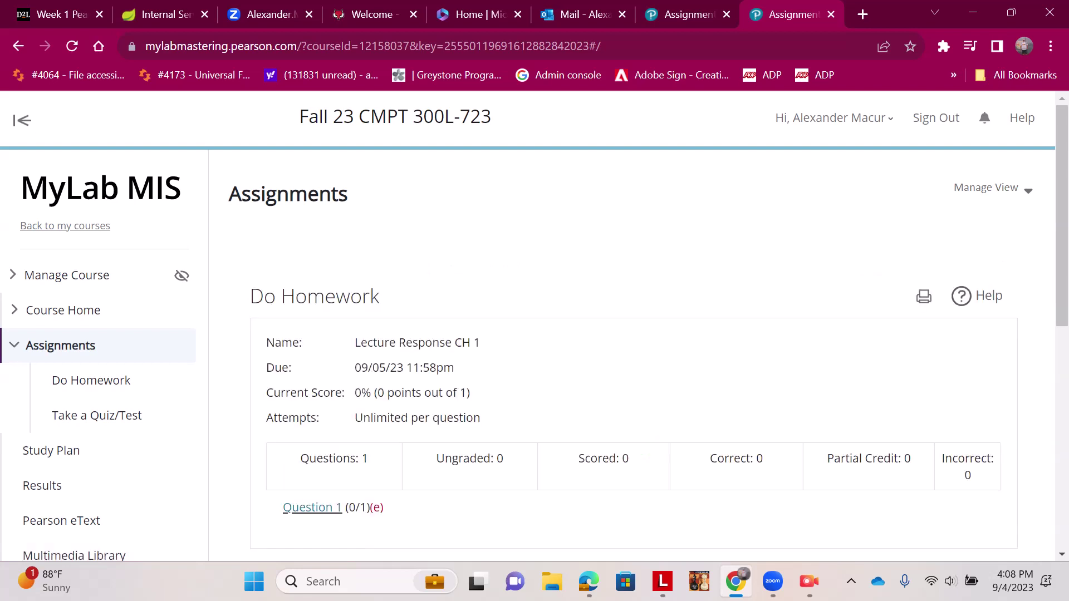
pyautogui.scroll(-5, 633, 328)
pyautogui.scroll(5, 633, 329)
pyautogui.click(204, 14)
pyautogui.click(56, 14)
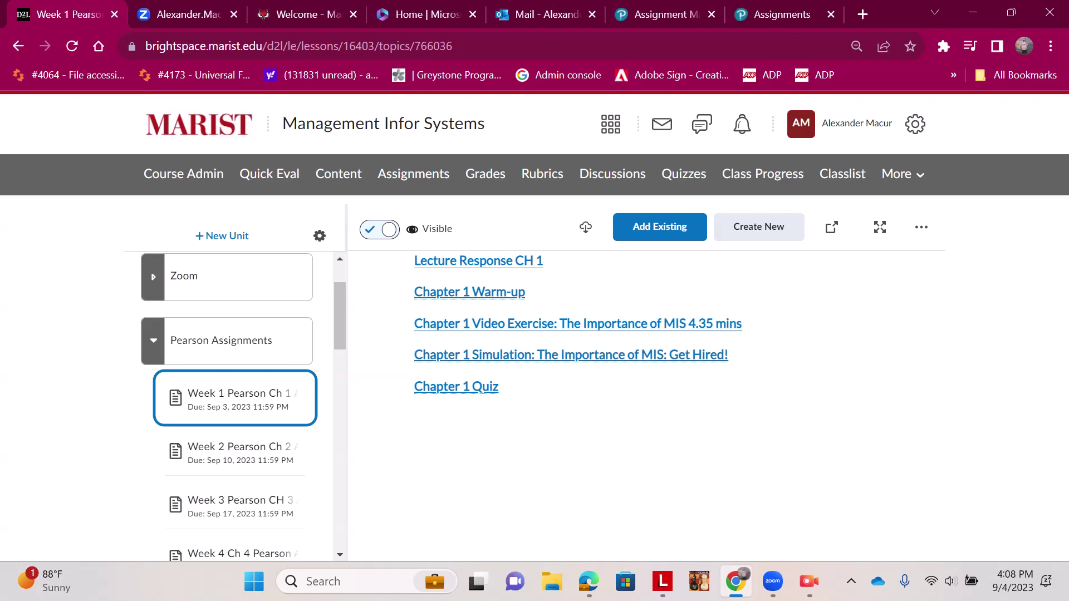
pyautogui.click(479, 260)
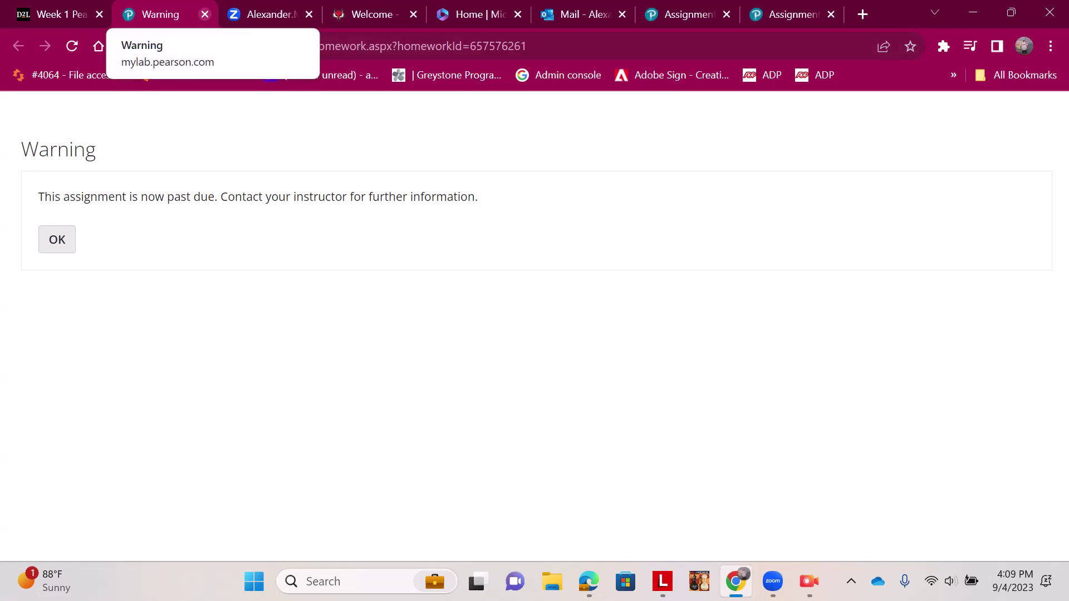
pyautogui.click(205, 14)
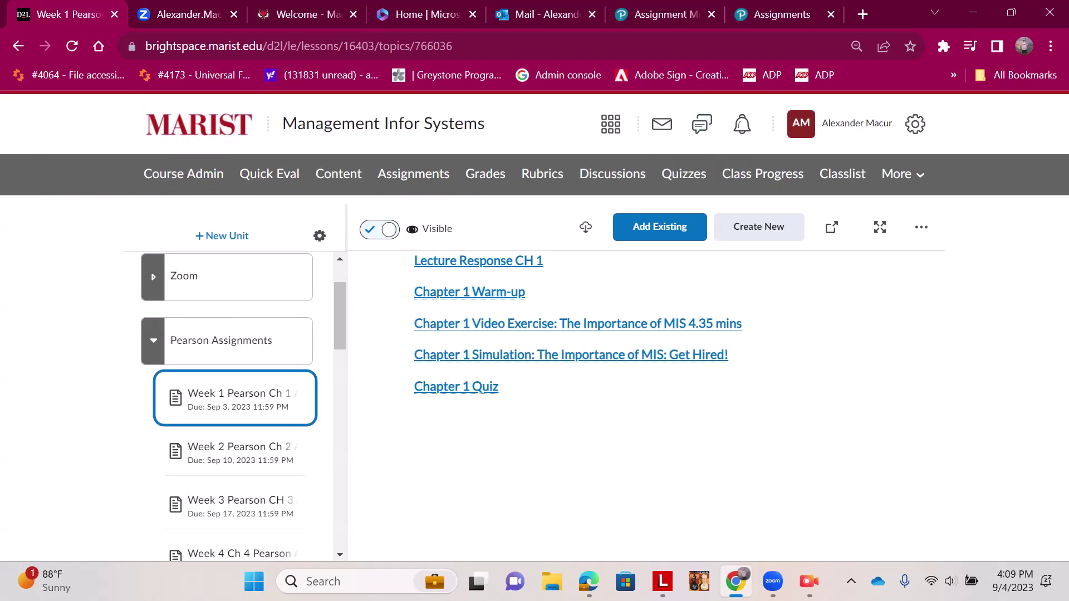
# Open Grades and browse students' final calculated grades alongside Pearson columns like Chapter 1 Warm-up and Final Exam
pyautogui.click(485, 173)
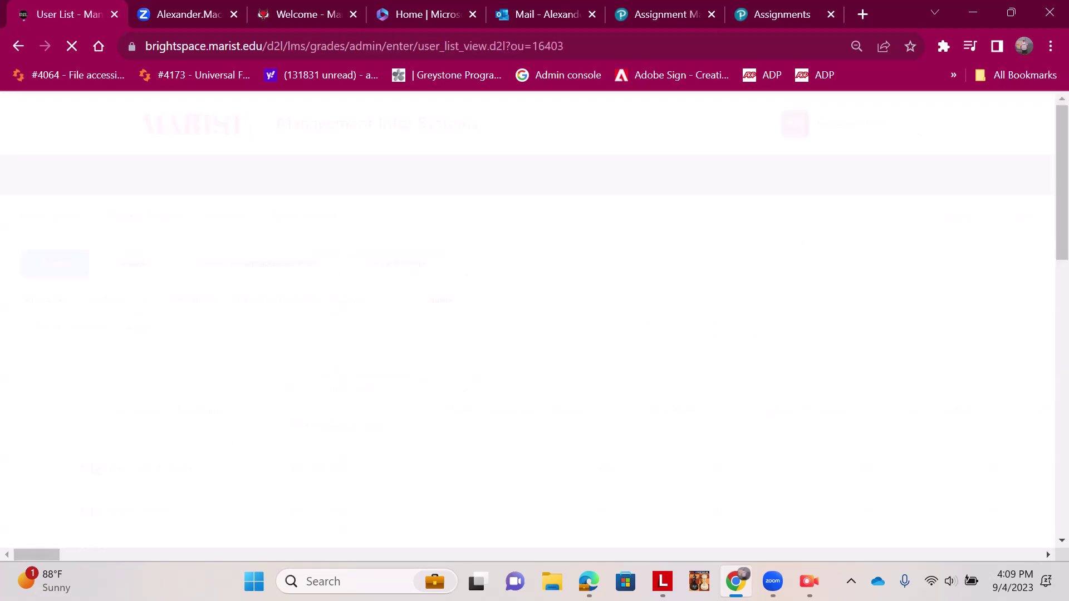
pyautogui.scroll(-5, 538, 319)
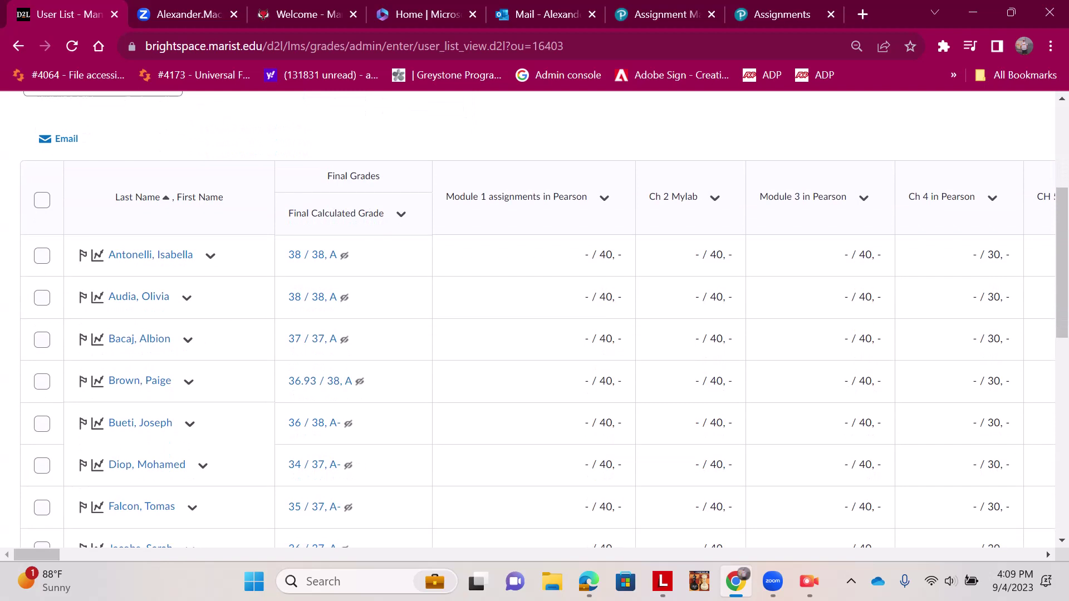
pyautogui.scroll(-5, 334, 214)
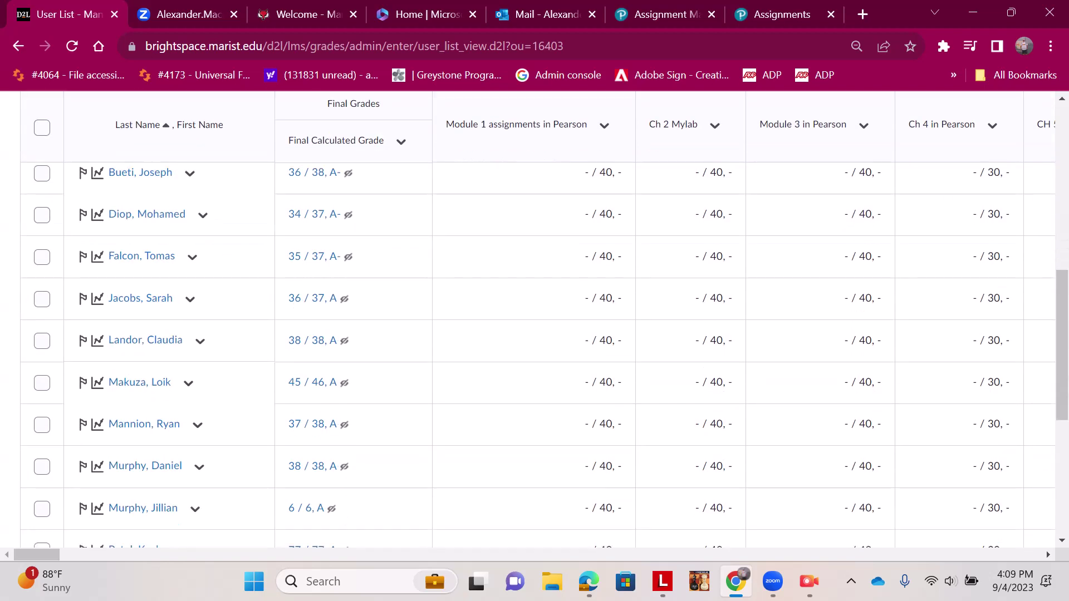
pyautogui.scroll(-6, 538, 354)
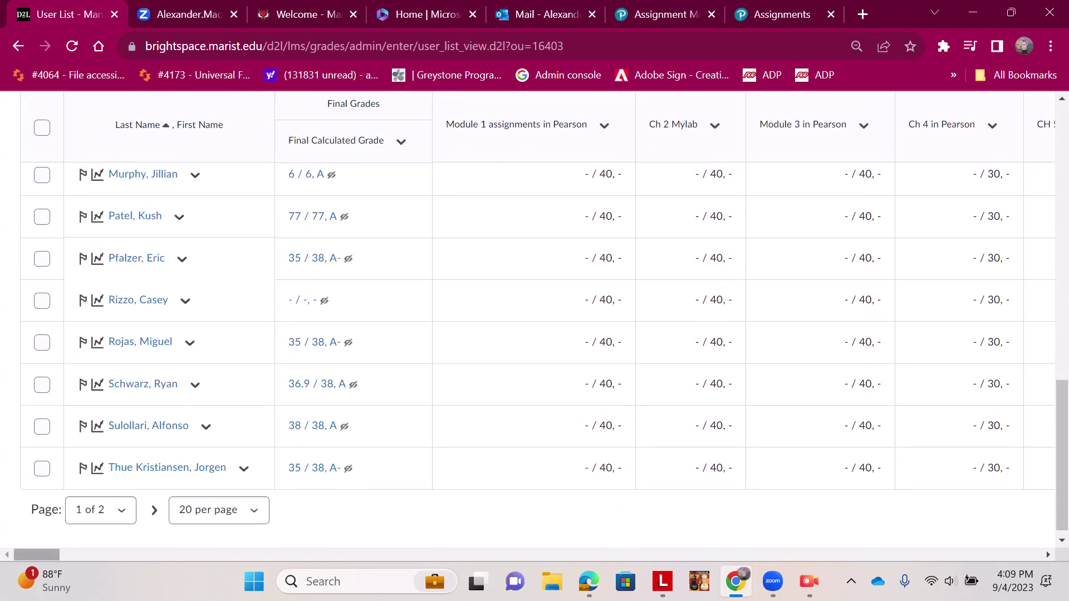
pyautogui.hscroll(15, 535, 323)
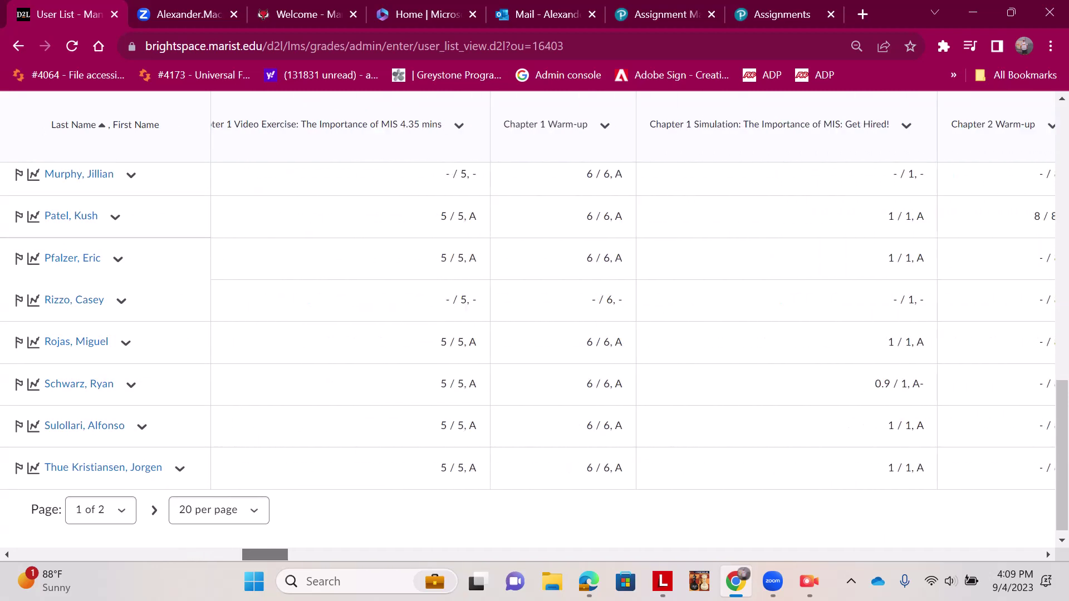
pyautogui.hscroll(1, 535, 323)
pyautogui.hscroll(-8, 535, 323)
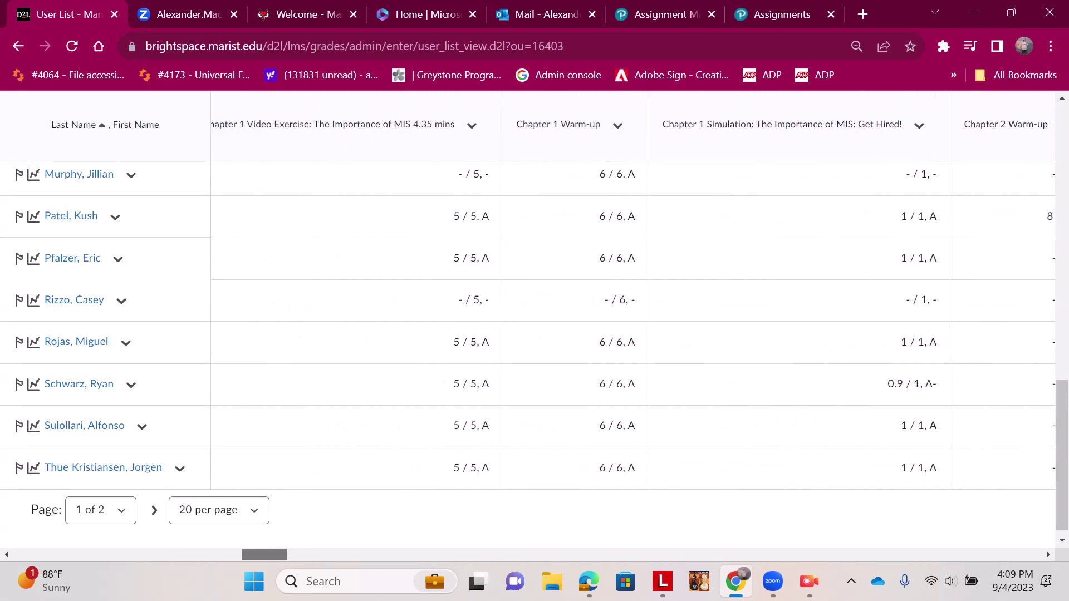
pyautogui.hscroll(-1, 535, 323)
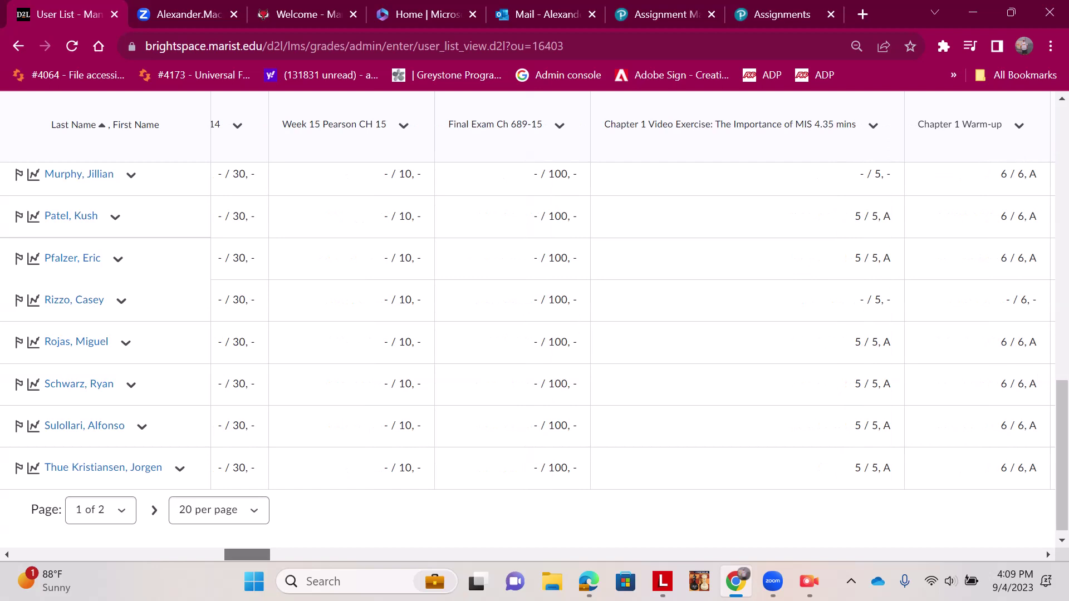
pyautogui.hscroll(3, 534, 323)
pyautogui.hscroll(3, 534, 323)
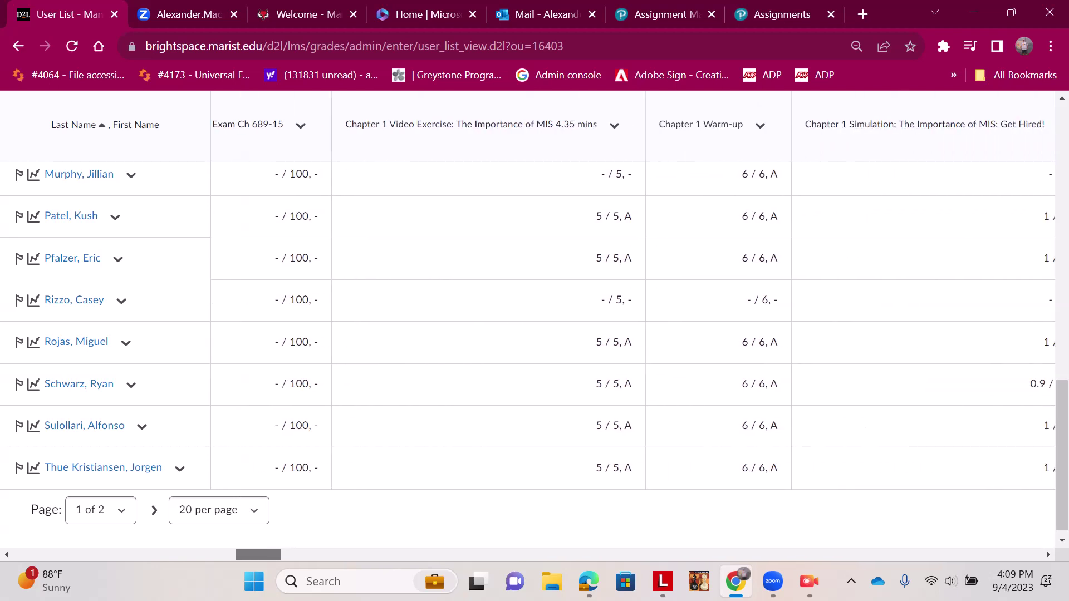